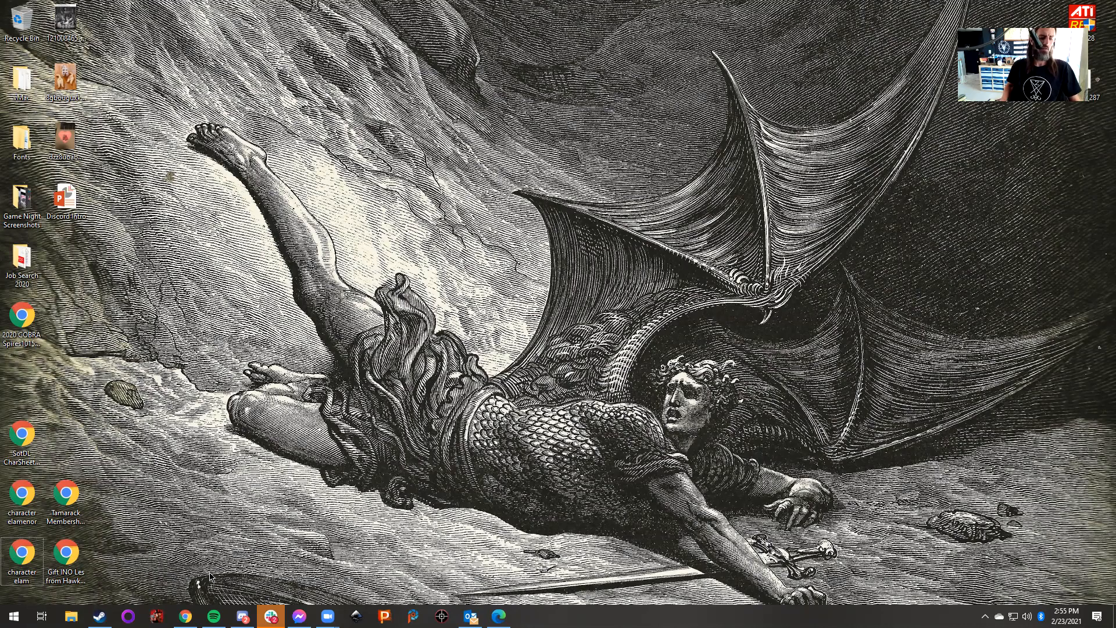
Step: Open the Windows Ease of Access settings, look at the Mouse pointer and Text cursor pages, and return to Display
left_click(5, 607)
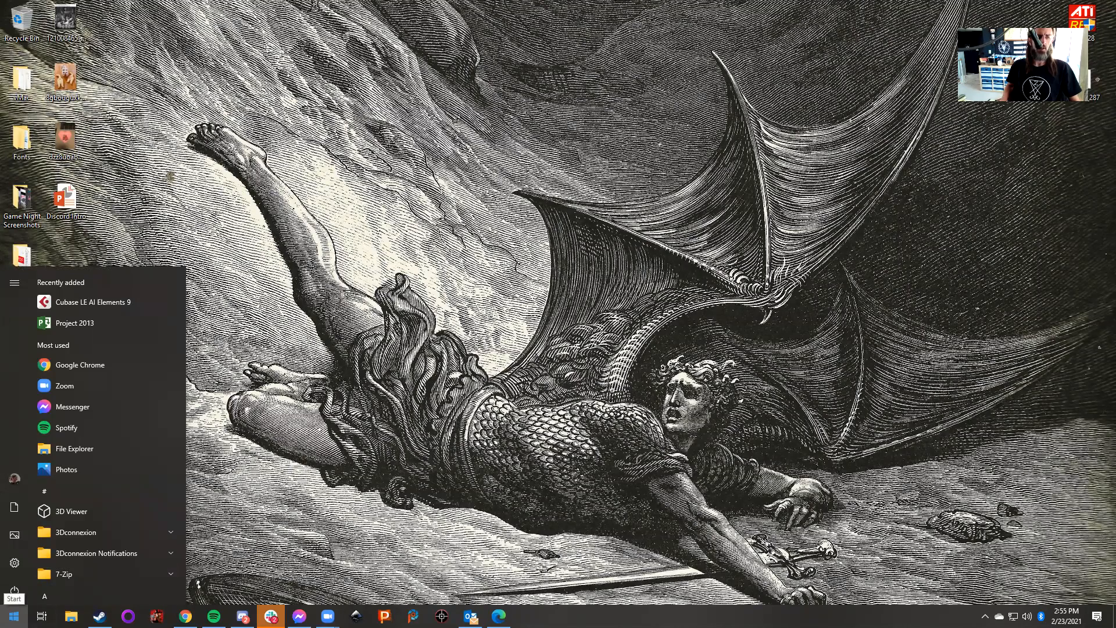
left_click(15, 563)
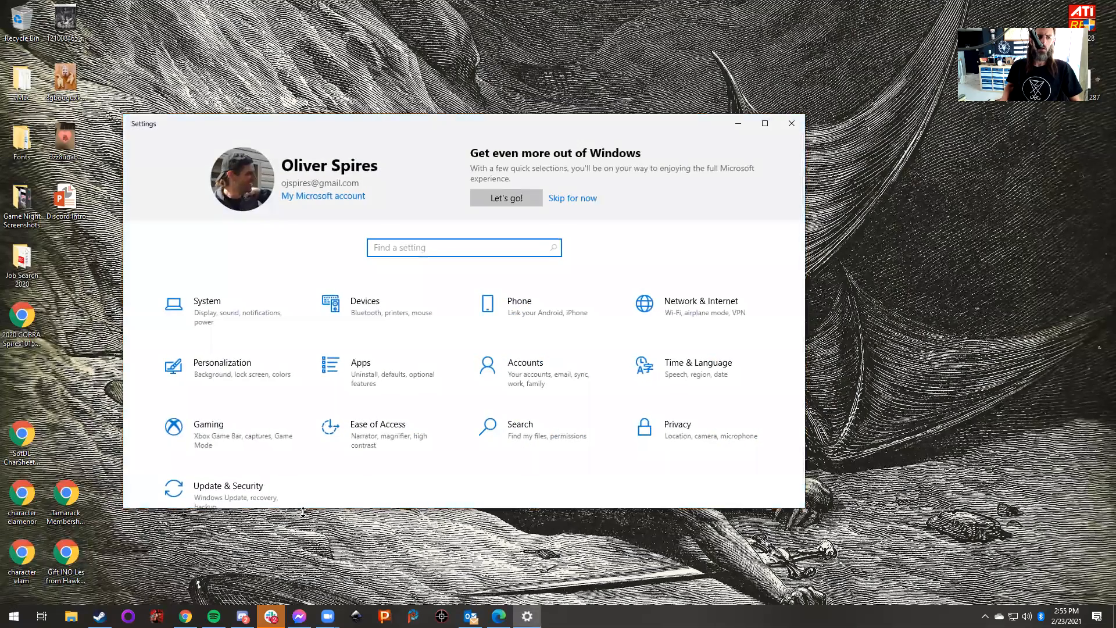
left_click(378, 444)
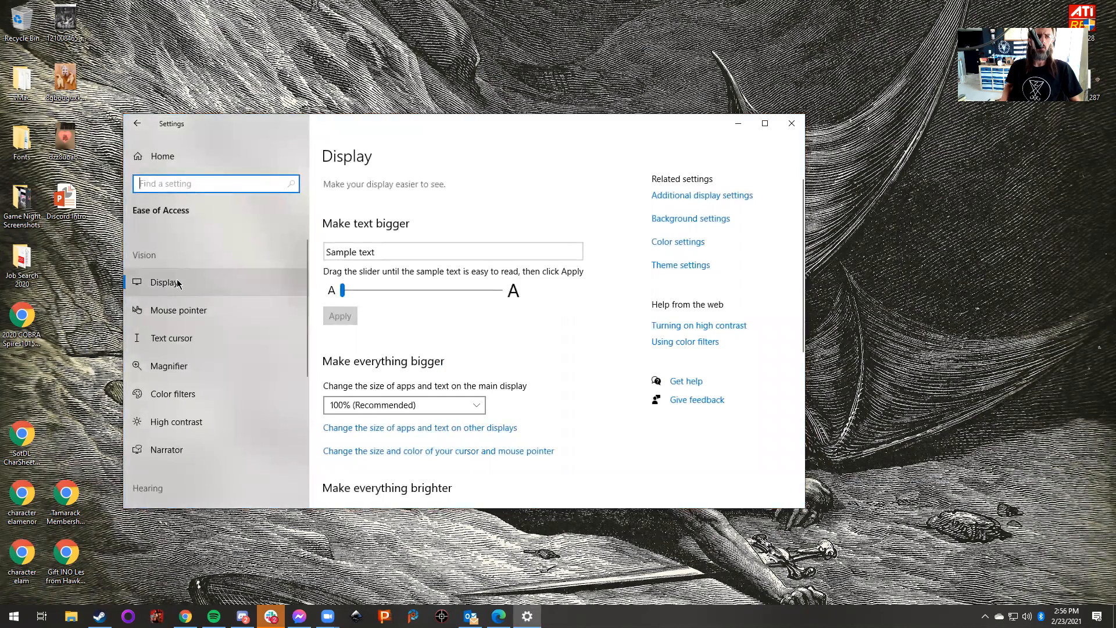
left_click(187, 321)
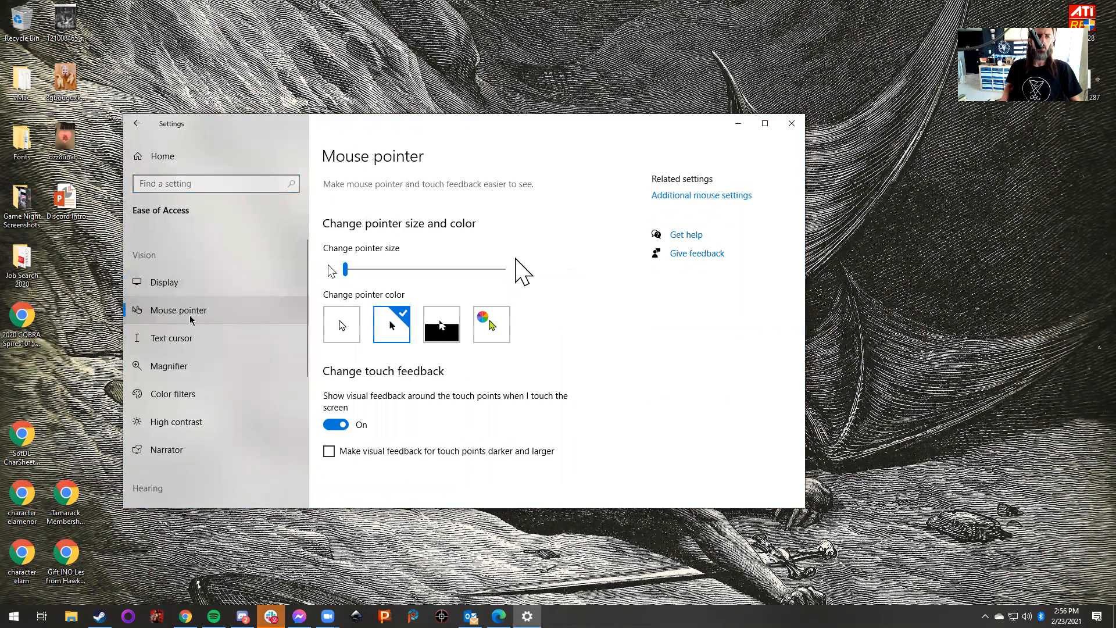
left_click(175, 338)
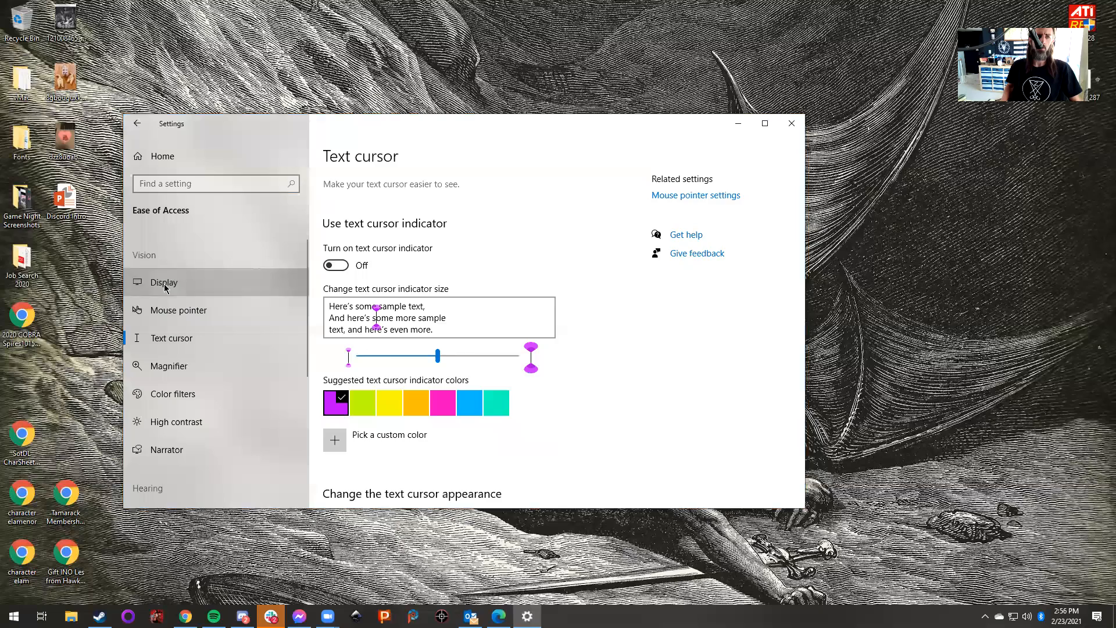
left_click(166, 288)
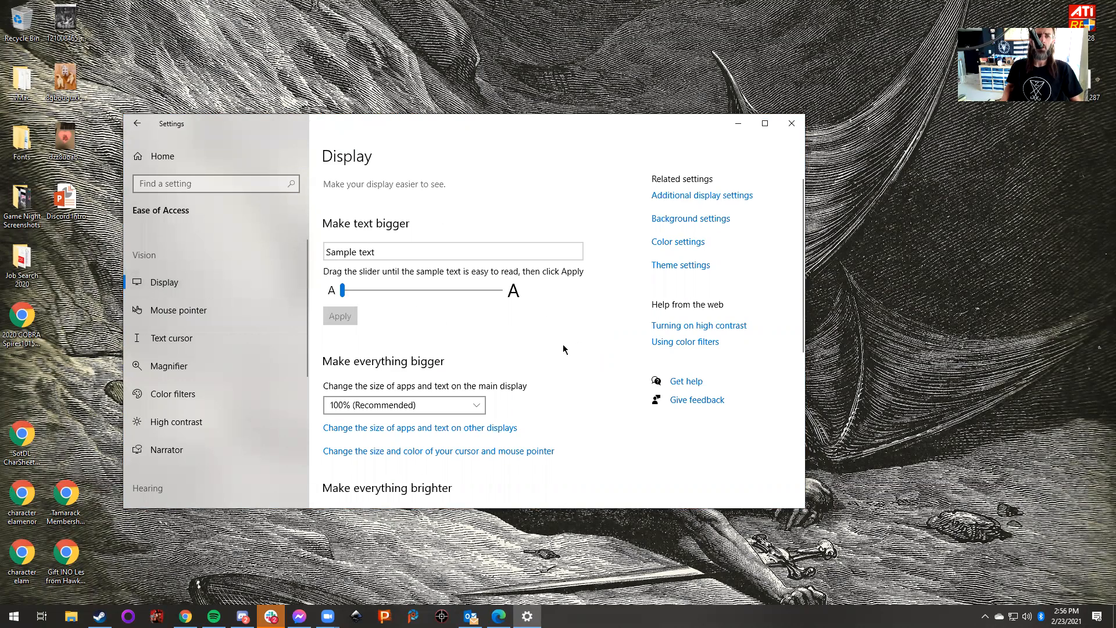
Step: Preview a larger text size, return it to the minimum, and look at the main display's scaling choices without changing them
left_click_drag(343, 291, 402, 296)
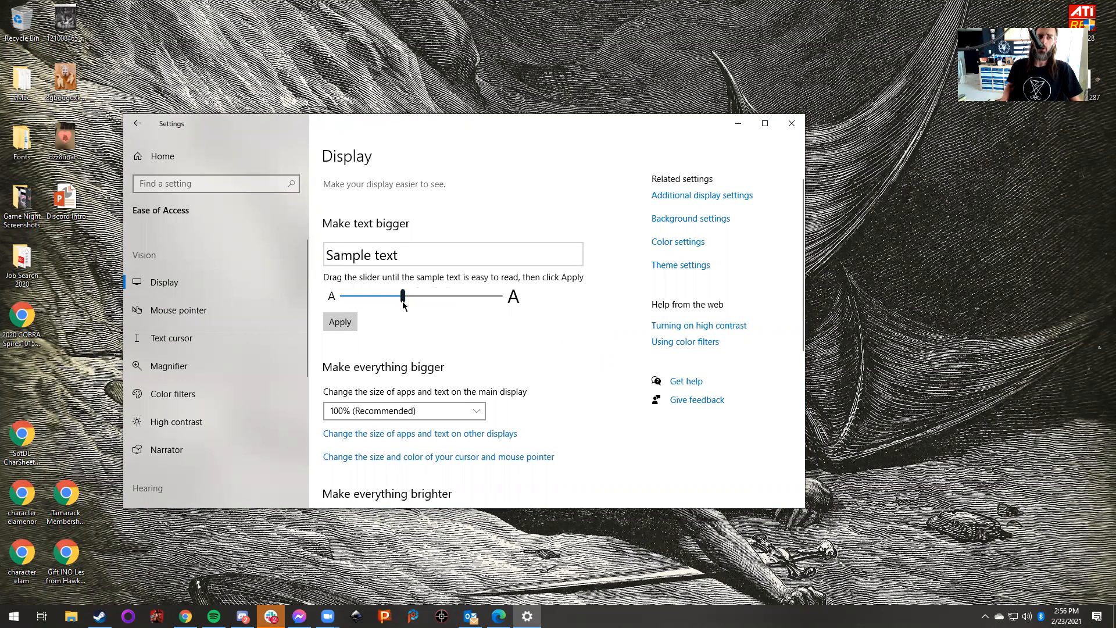
left_click_drag(404, 301, 287, 314)
scroll(510, 406, "down", 4)
scroll(578, 338, "up", 2)
left_click(462, 287)
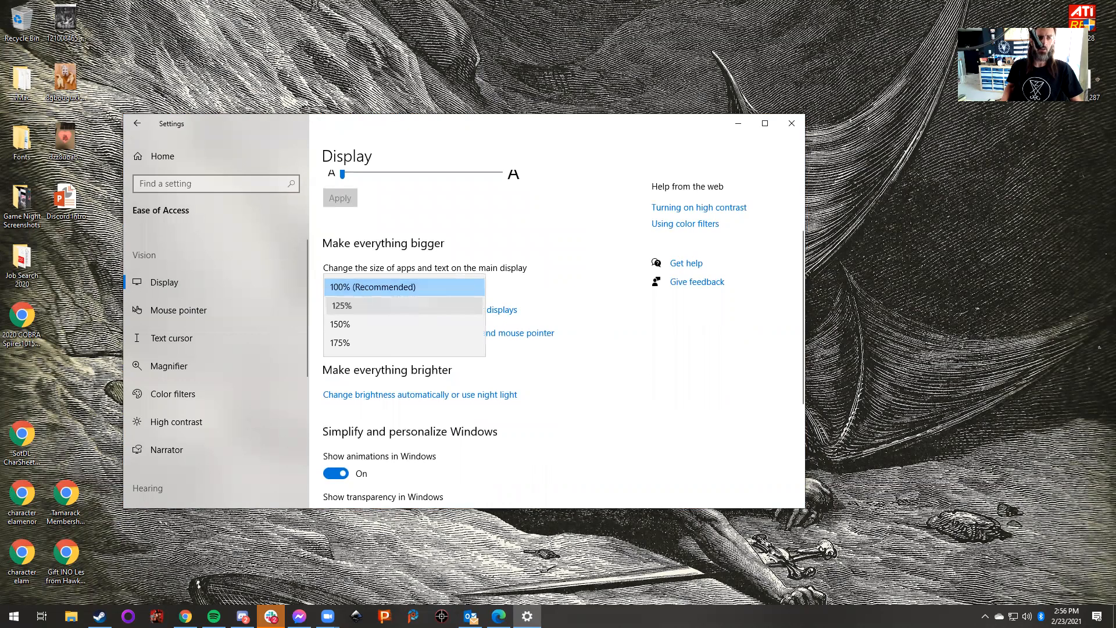
left_click(351, 426)
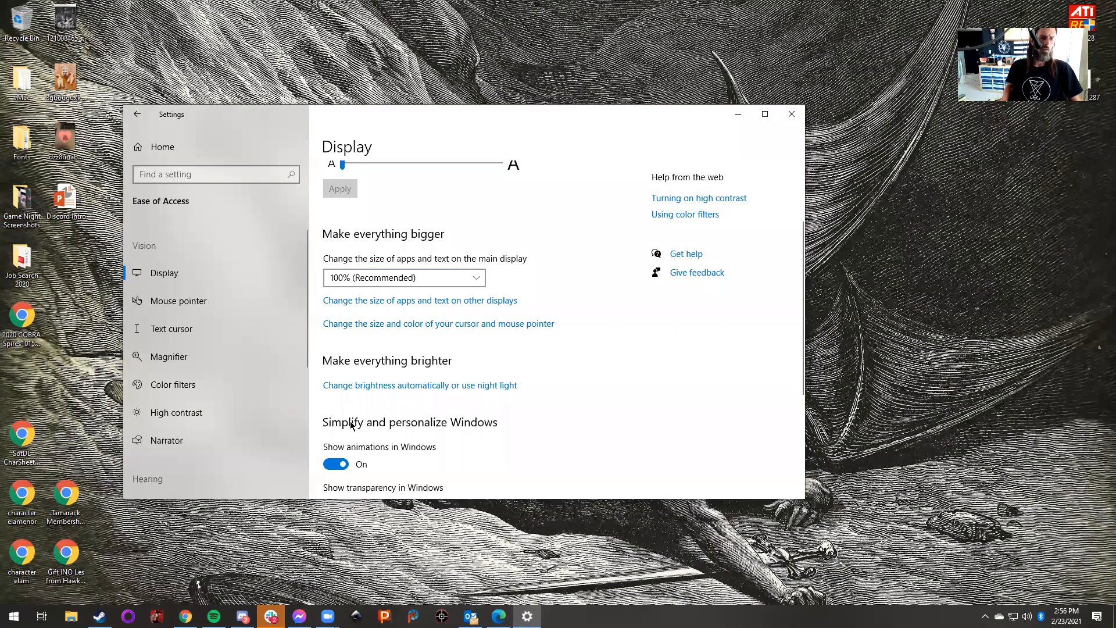
Step: Review the options for simplifying and personalizing Windows, down to the desktop background image setting
scroll(525, 396, "down", 5)
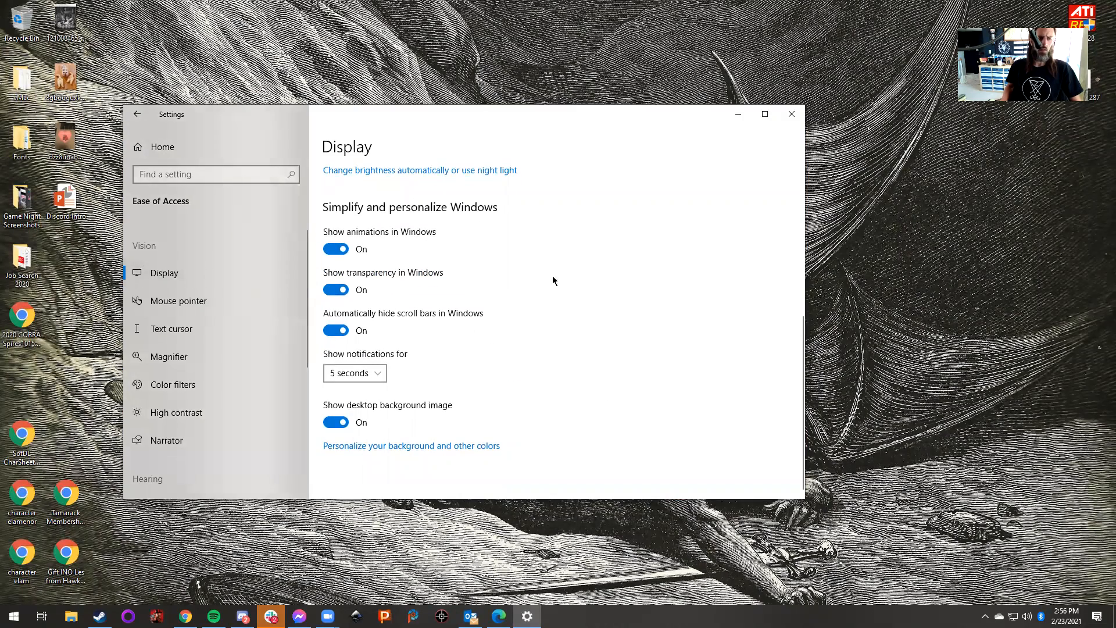
scroll(582, 456, "up", 5)
scroll(593, 442, "down", 5)
left_click(336, 424)
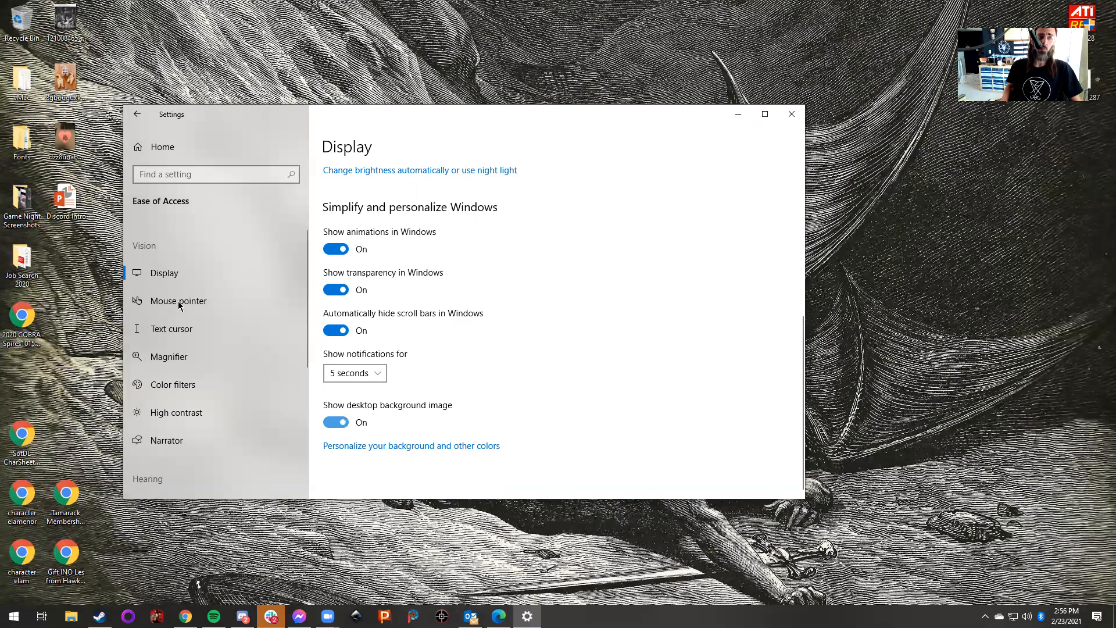
Step: Try orange, pink and purple mouse pointers, make the pointer slightly larger than the minimum, and choose the inverted black-and-white color
left_click(176, 301)
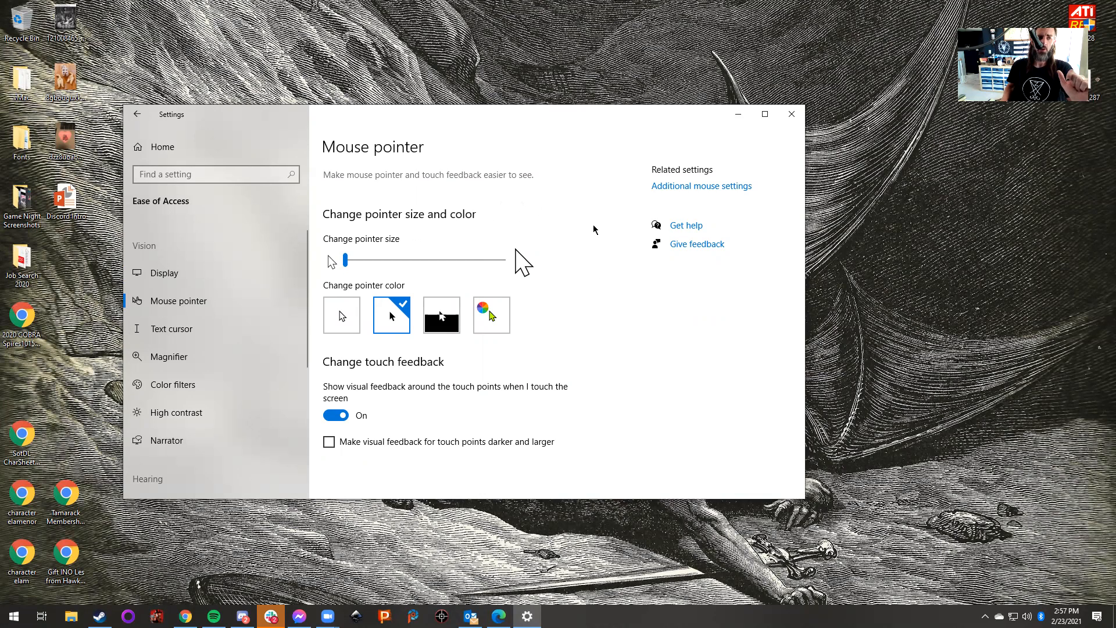
left_click_drag(346, 261, 446, 260)
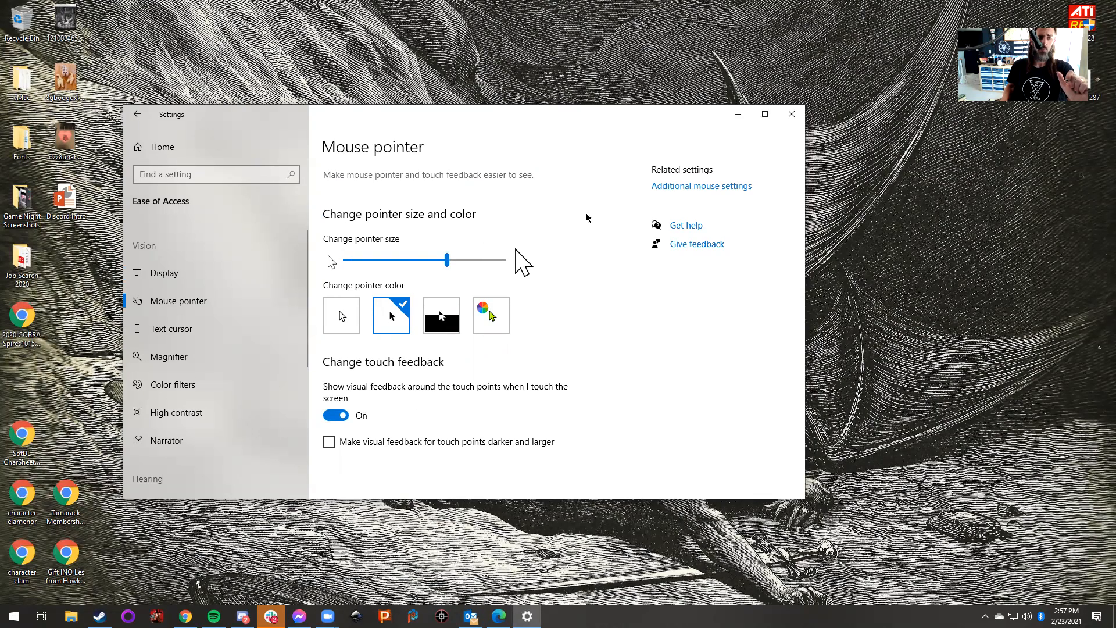
left_click(492, 315)
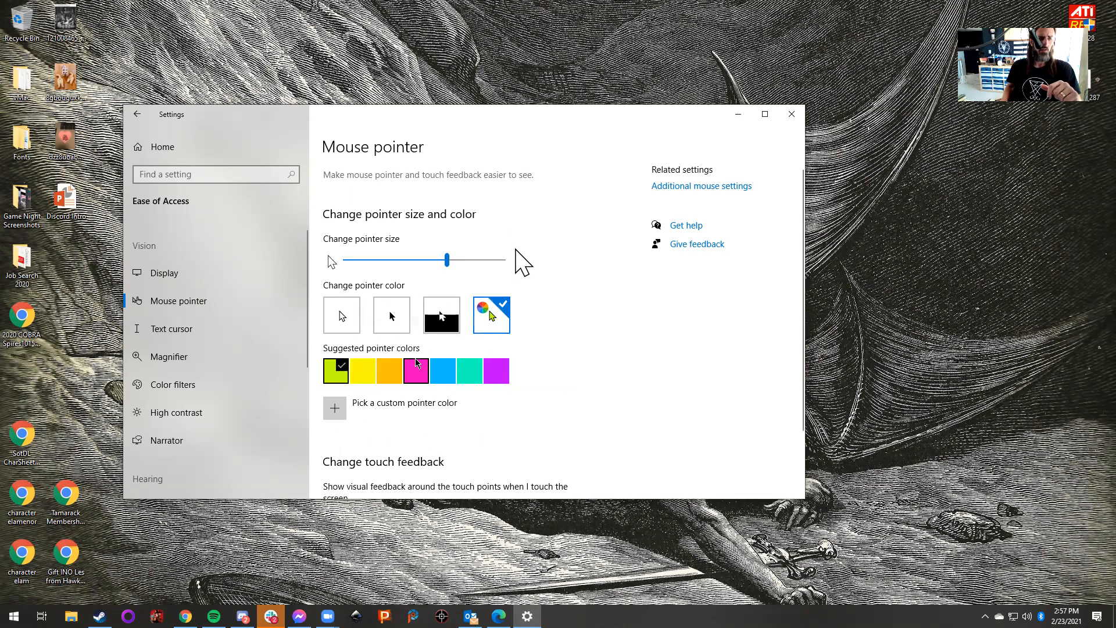
left_click(389, 371)
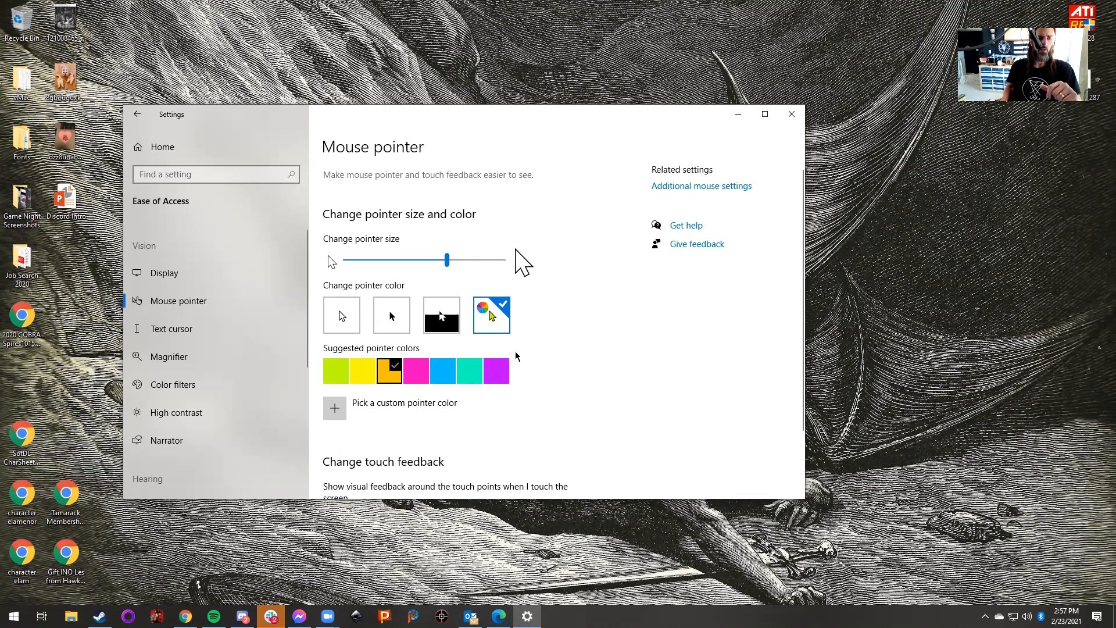
left_click(416, 371)
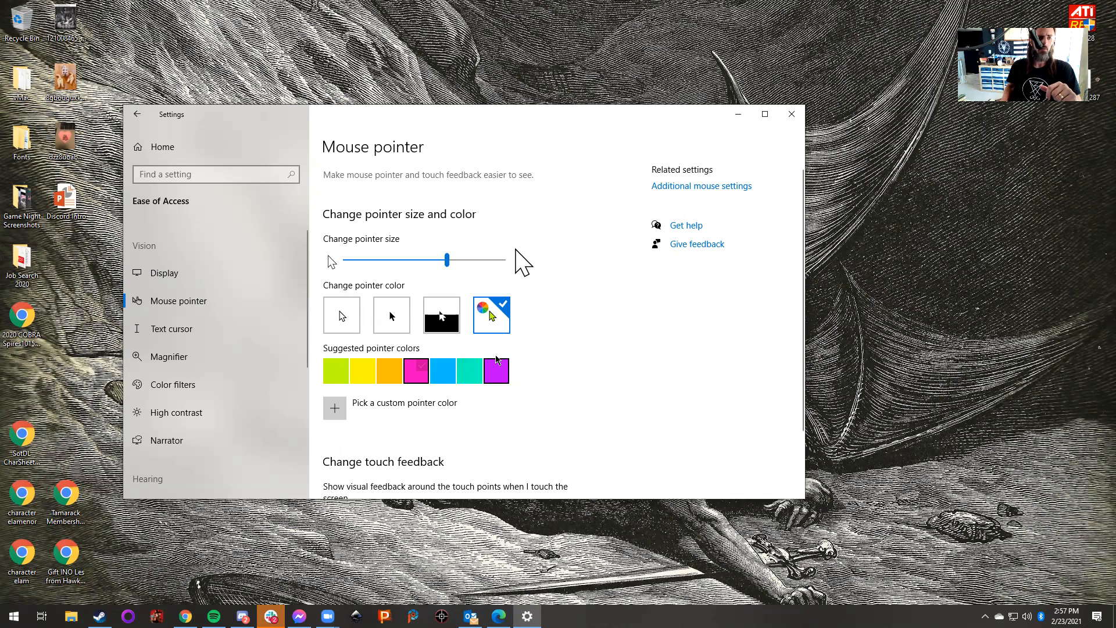
left_click(495, 371)
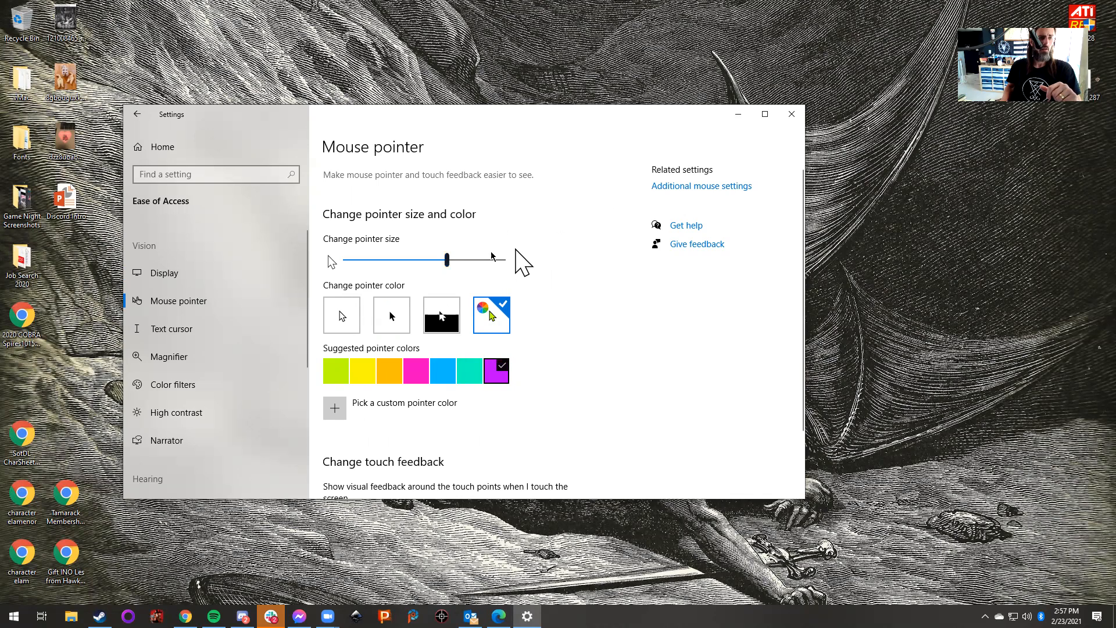
left_click_drag(463, 259, 368, 260)
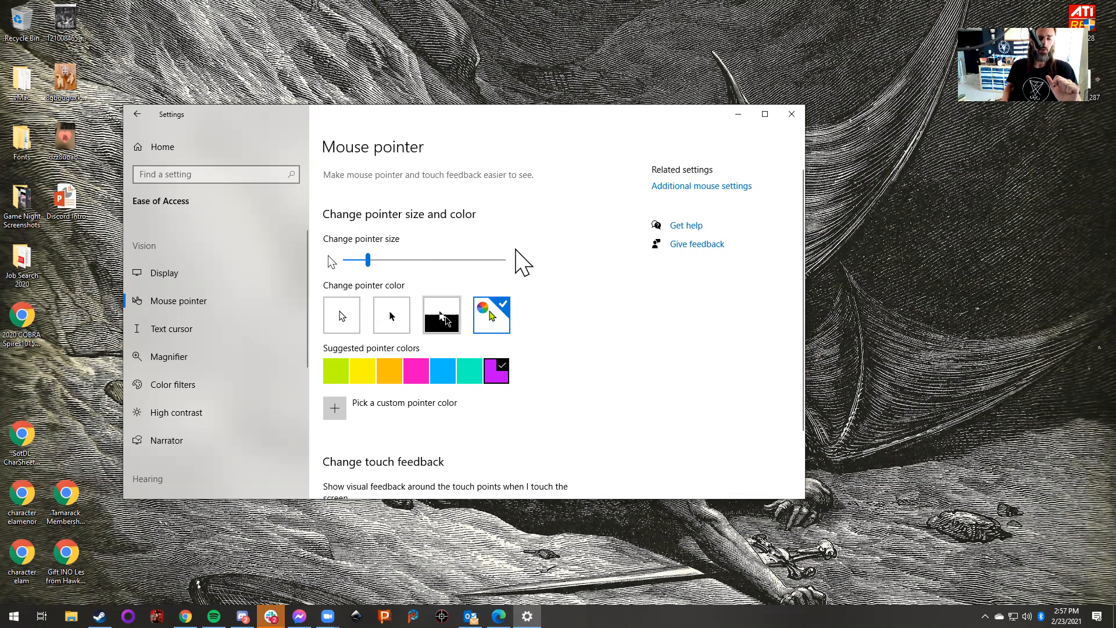
left_click(449, 336)
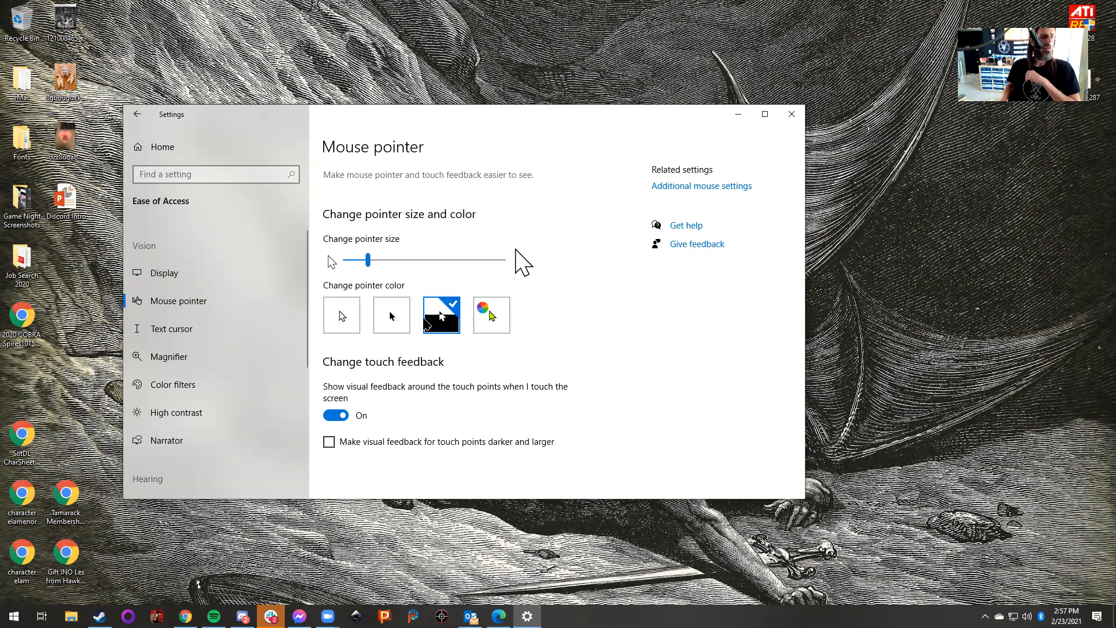
Step: Try different text cursor indicator sizes and the pink and blue colors, returning the color to purple
left_click(184, 329)
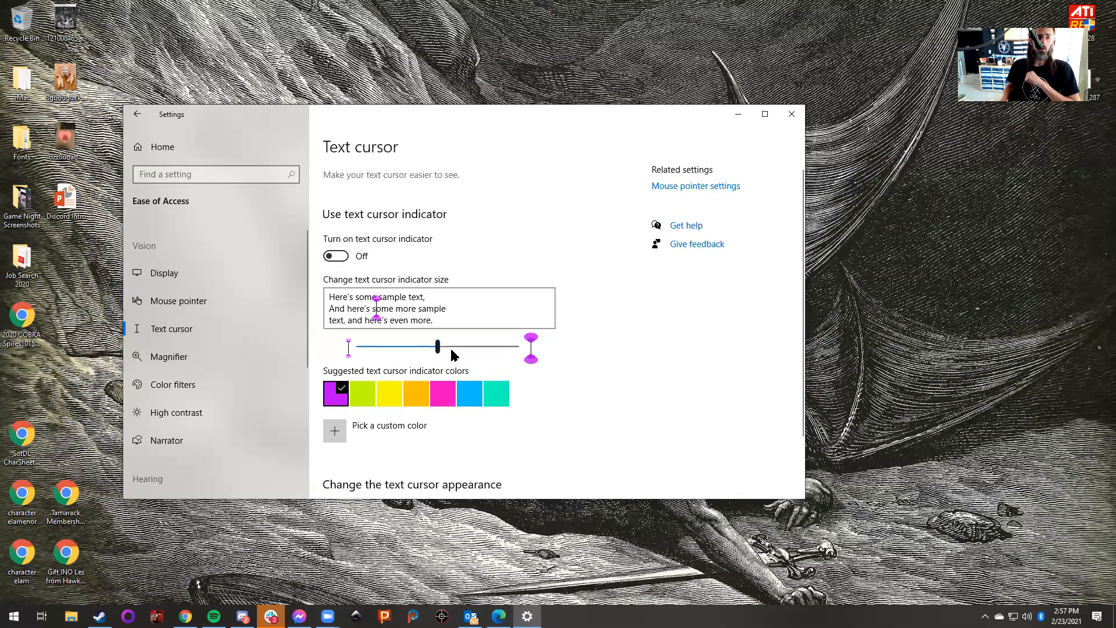
left_click_drag(438, 348, 399, 348)
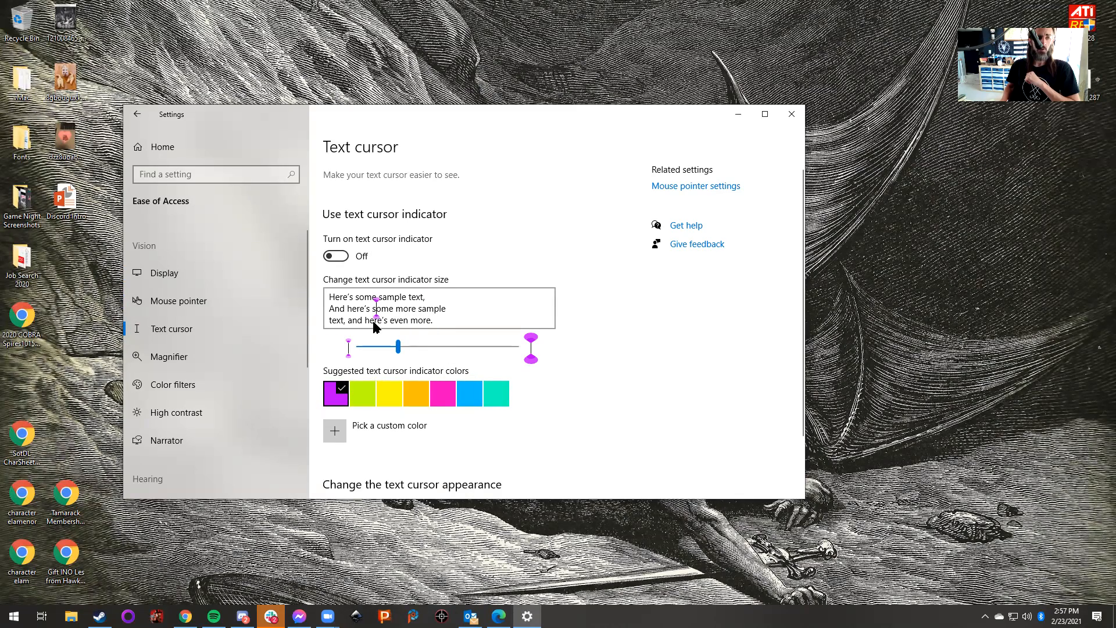
left_click_drag(400, 348, 451, 351)
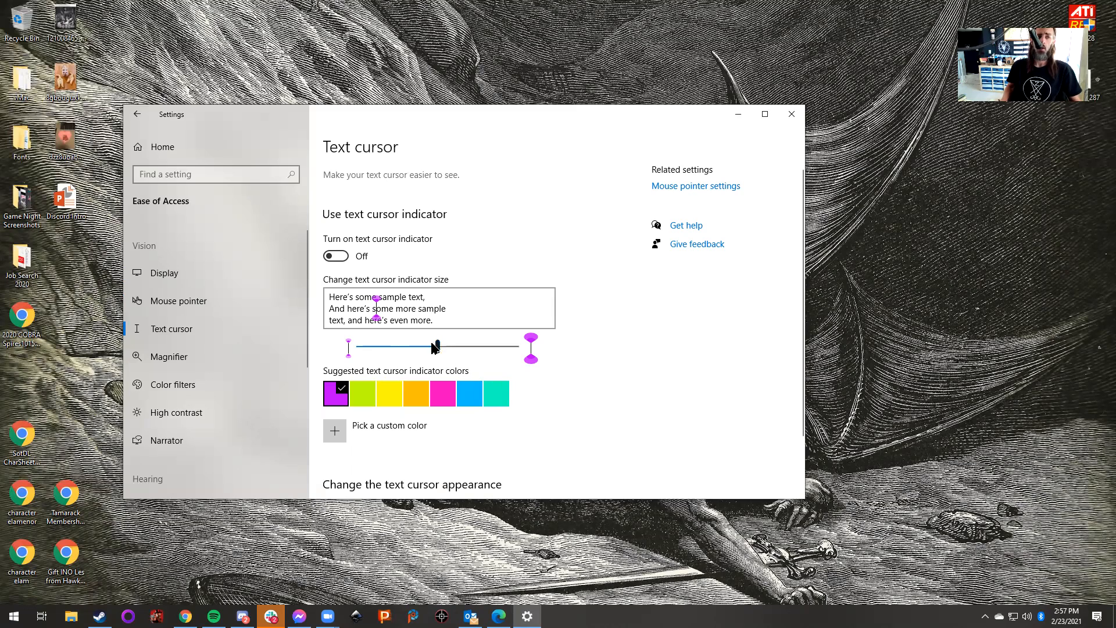
mouse_move(440, 349)
left_mouse_down()
mouse_move(476, 350)
mouse_move(439, 348)
left_mouse_up()
left_click(443, 393)
left_click(474, 400)
left_click(343, 400)
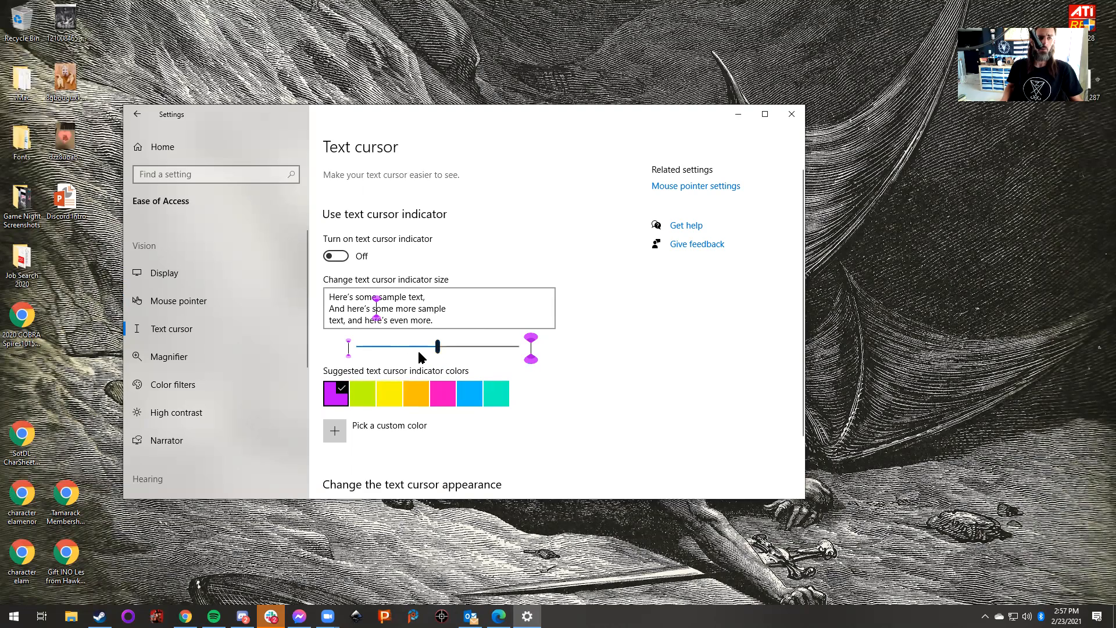
left_click_drag(438, 352, 405, 353)
Step: Check the text cursor thickness setting and set the text cursor indicator to its second-largest size
scroll(588, 394, "down", 3)
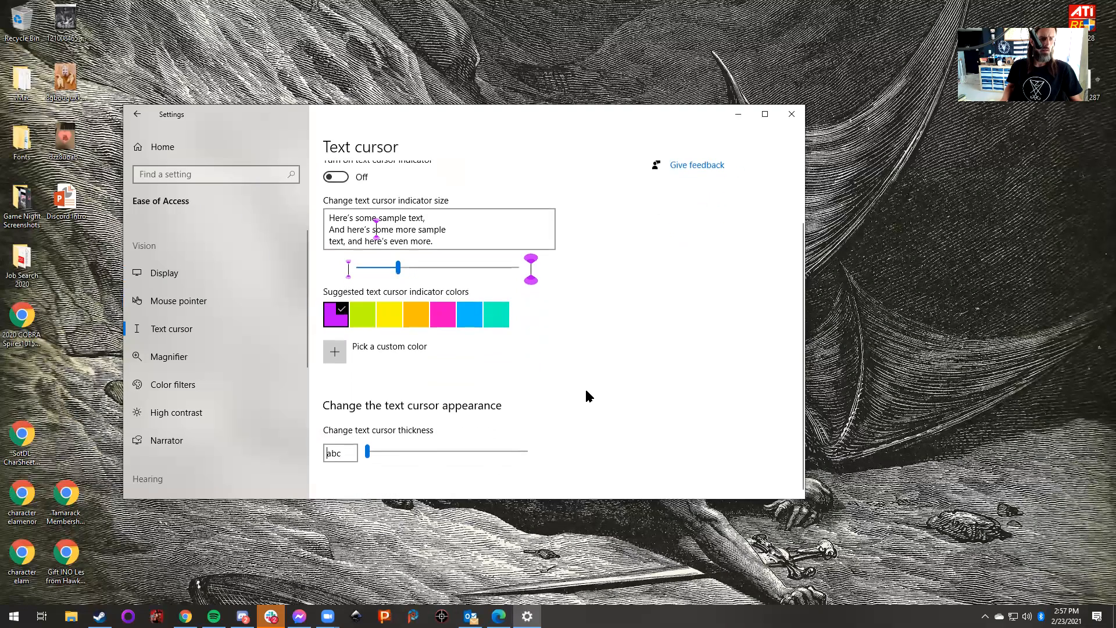
mouse_move(368, 448)
left_mouse_down()
mouse_move(461, 461)
mouse_move(368, 454)
left_mouse_up()
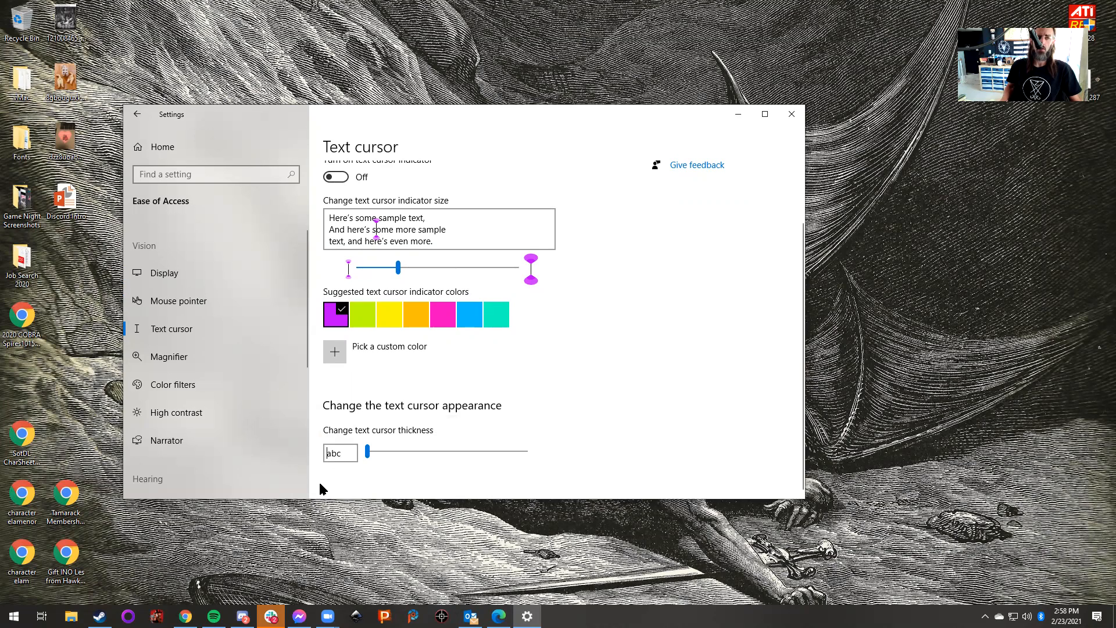
left_click_drag(462, 275, 525, 289)
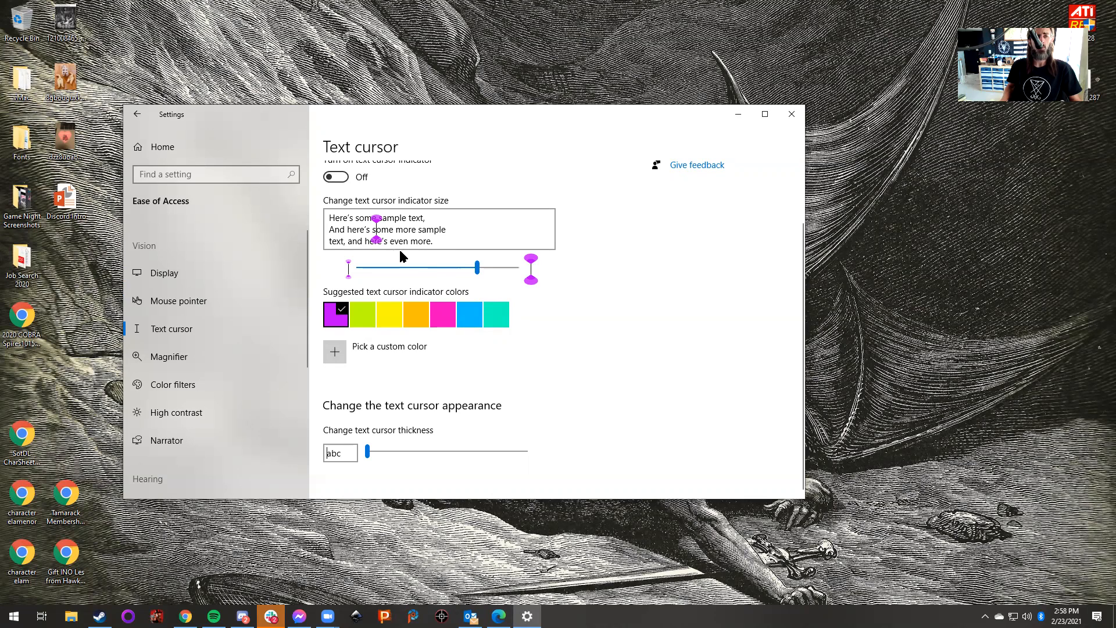
Step: Turn on Magnifier and switch its view to Full screen
left_click(191, 358)
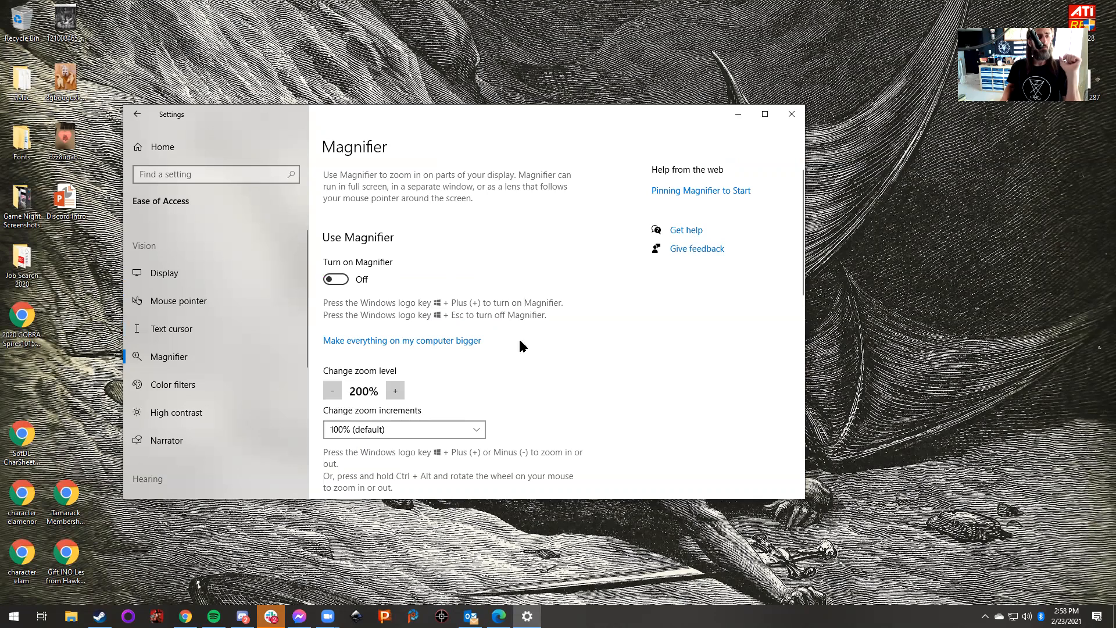
left_click(337, 280)
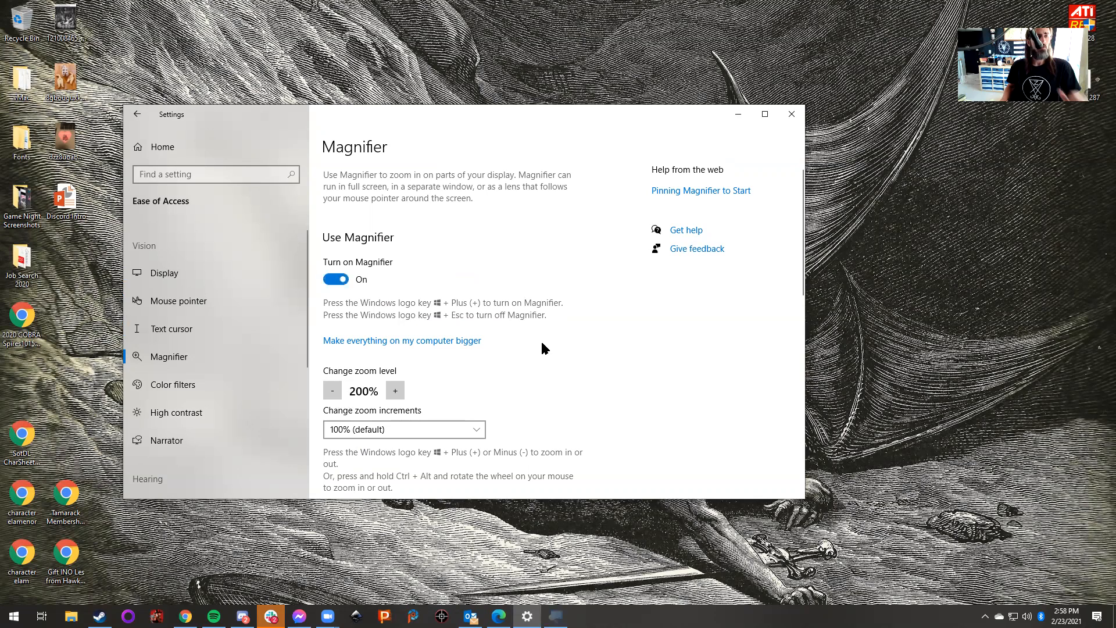
scroll(484, 345, "down", 2)
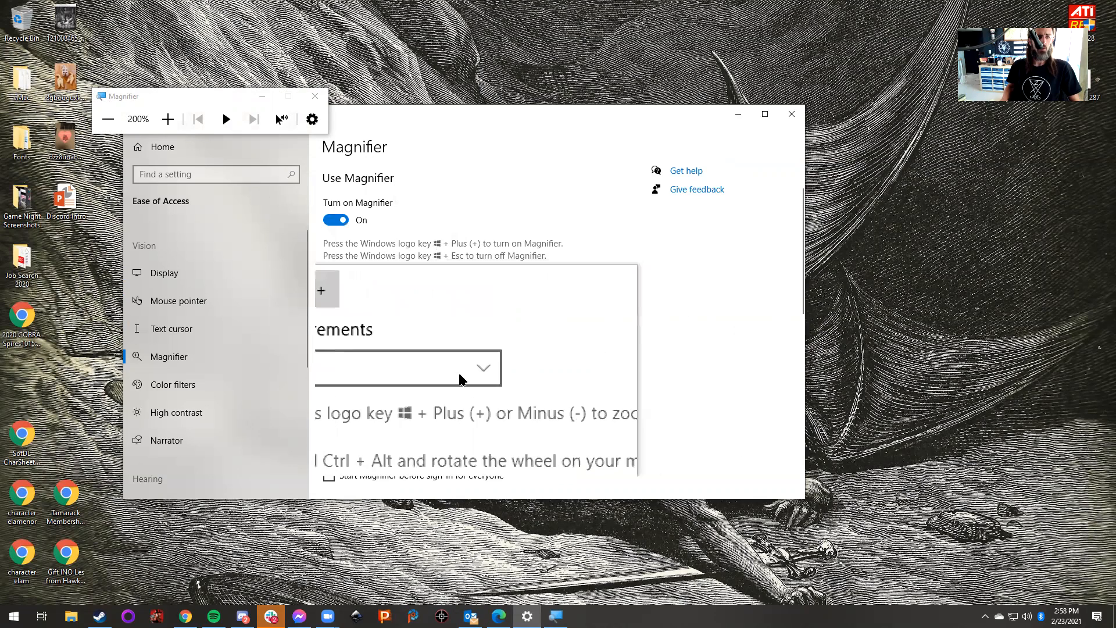
scroll(655, 341, "down", 5)
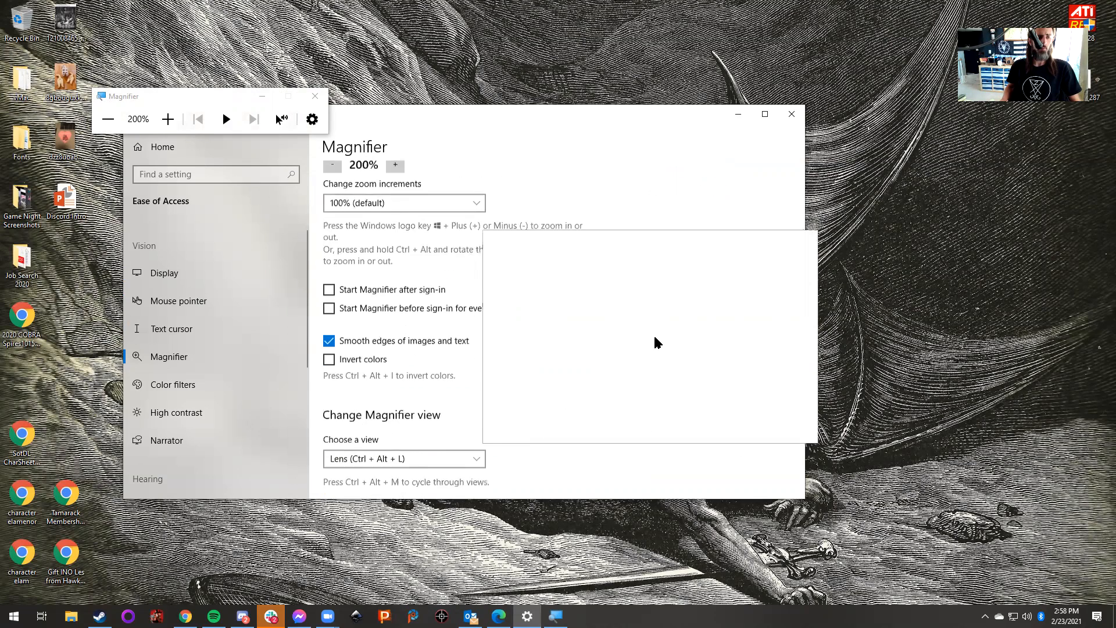
left_click(443, 333)
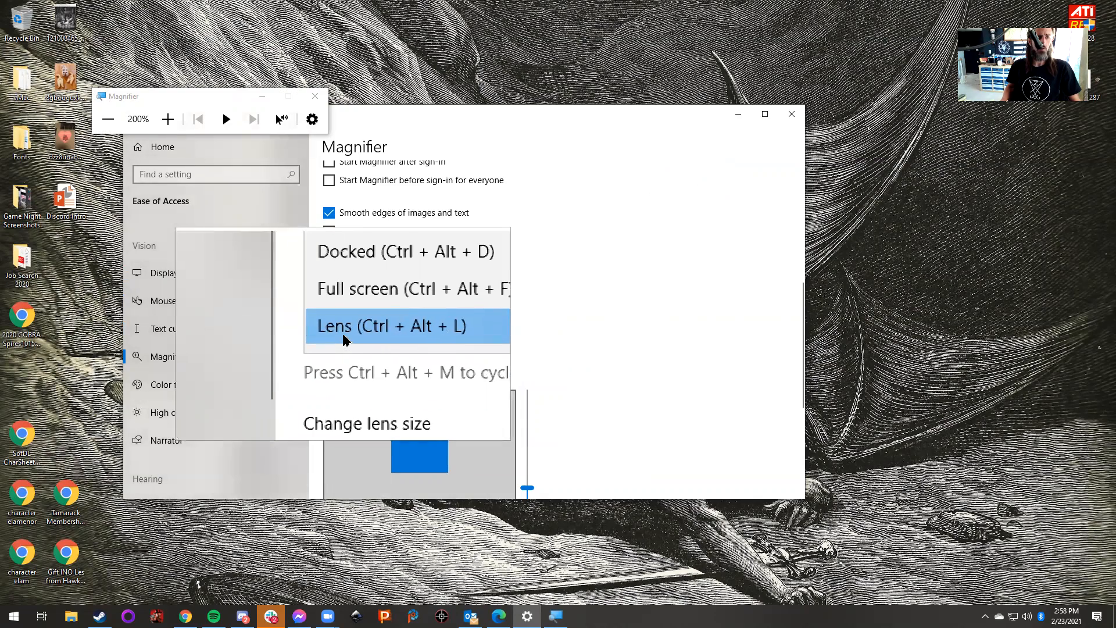
left_click(358, 313)
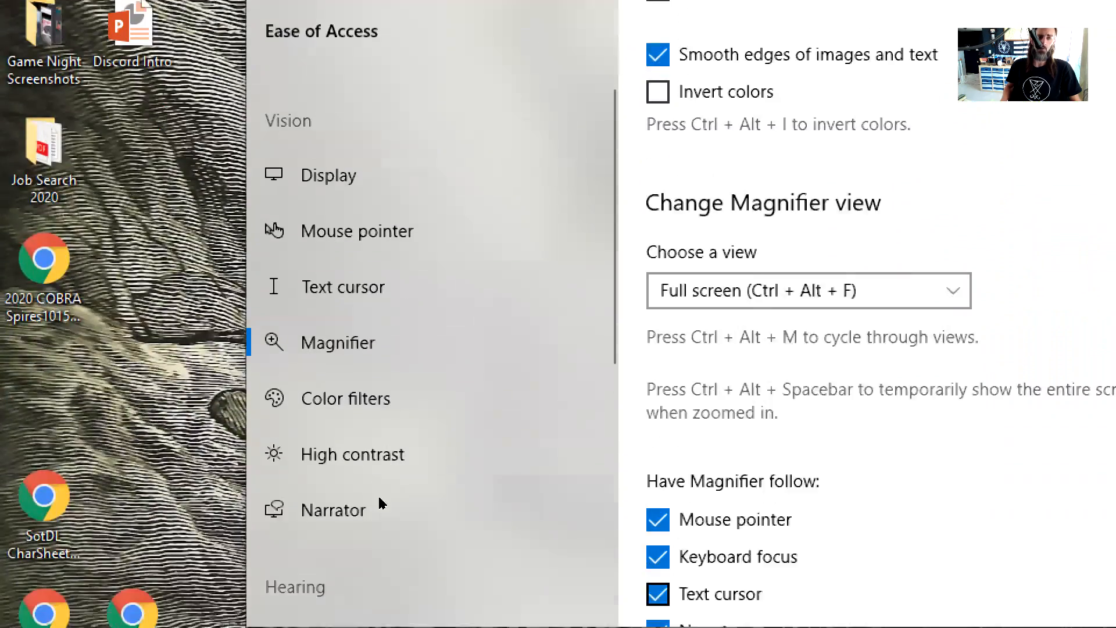
Step: Switch the Magnifier view to Docked and review what Magnifier follows and its reading options
key("space")
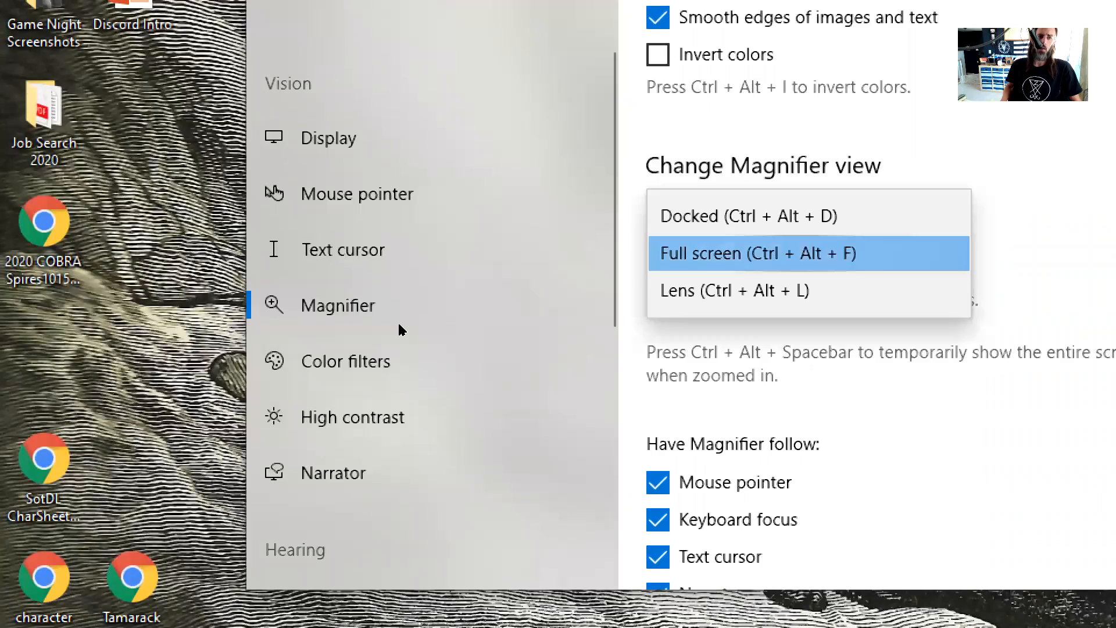
key("Up")
key("Return")
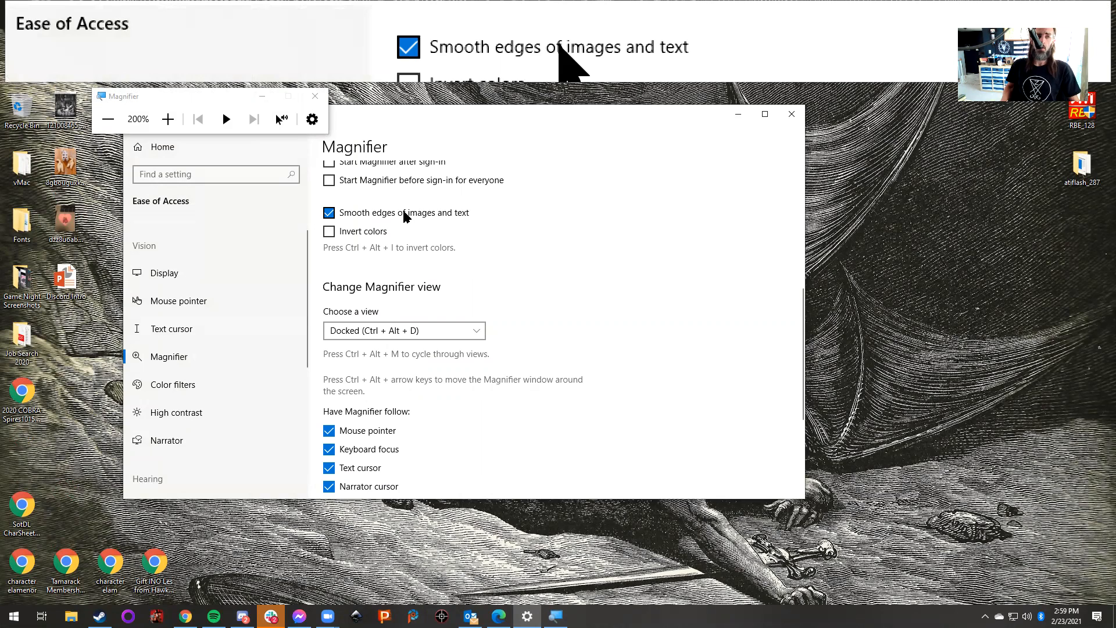
scroll(408, 230, "down", 3)
scroll(409, 236, "down", 1)
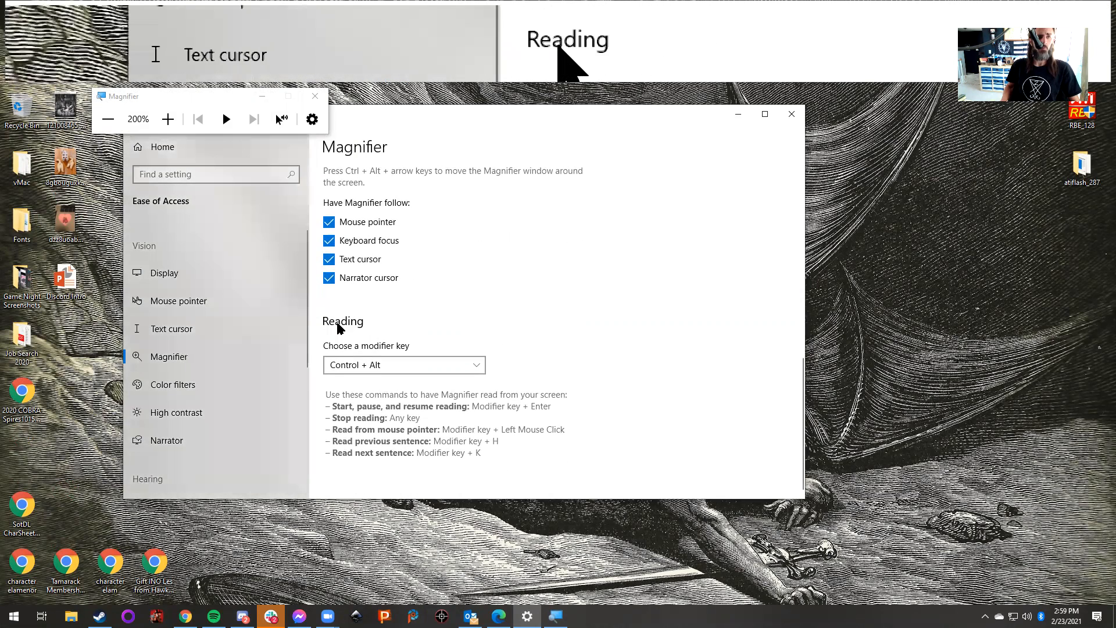
Step: Close Magnifier and review its zoom, start-up and view options on the settings page
scroll(335, 324, "up", 7)
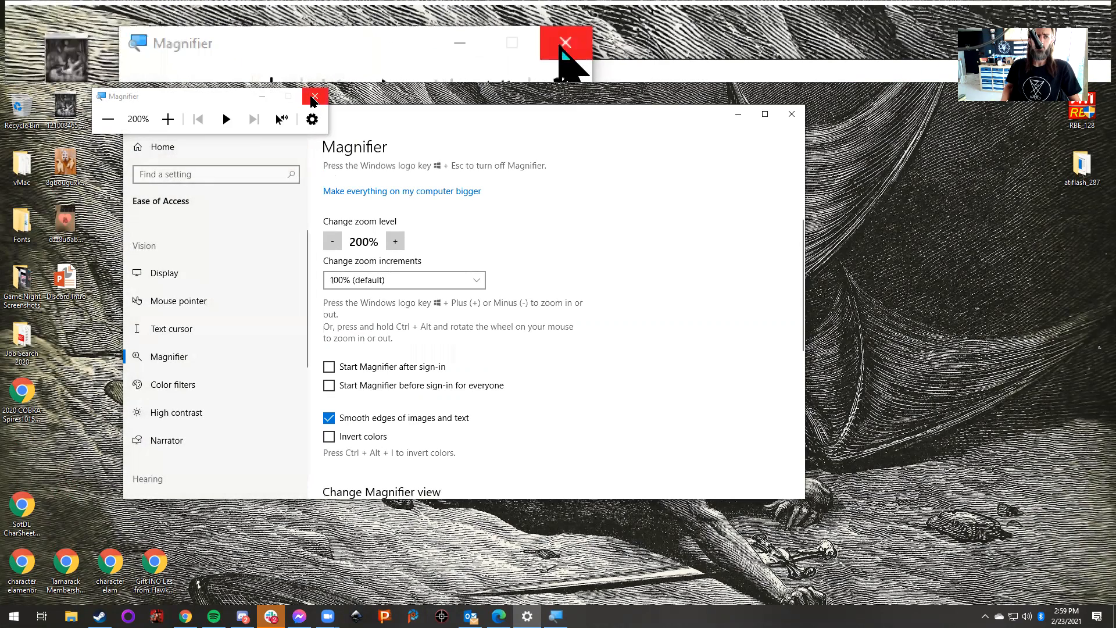
left_click(312, 98)
scroll(523, 337, "down", 2)
scroll(526, 343, "down", 2)
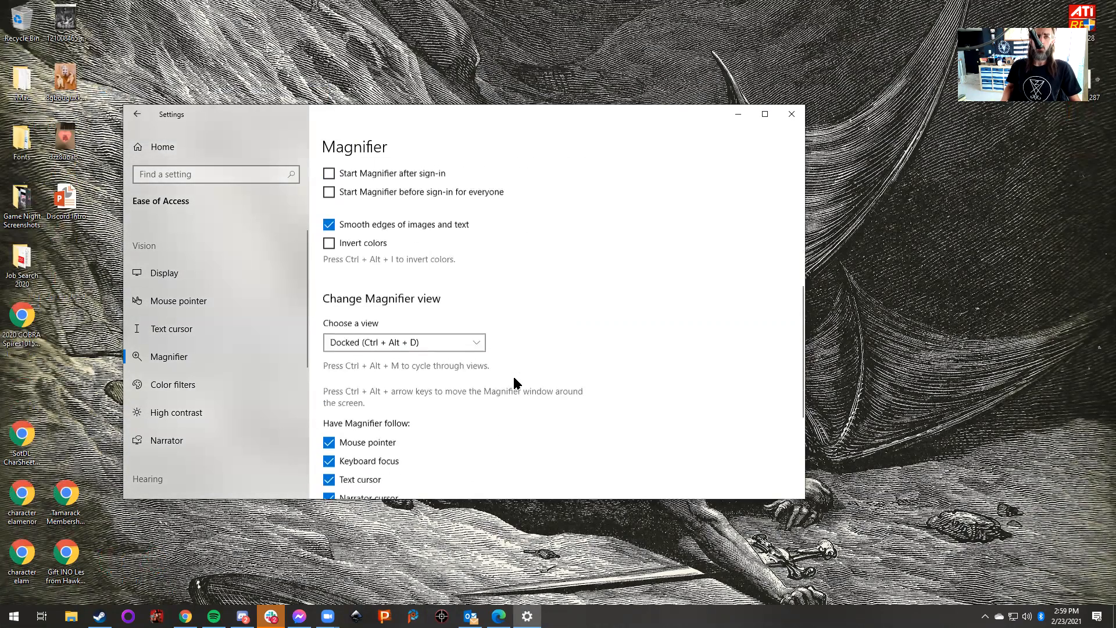
scroll(514, 378, "up", 1)
scroll(546, 471, "up", 4)
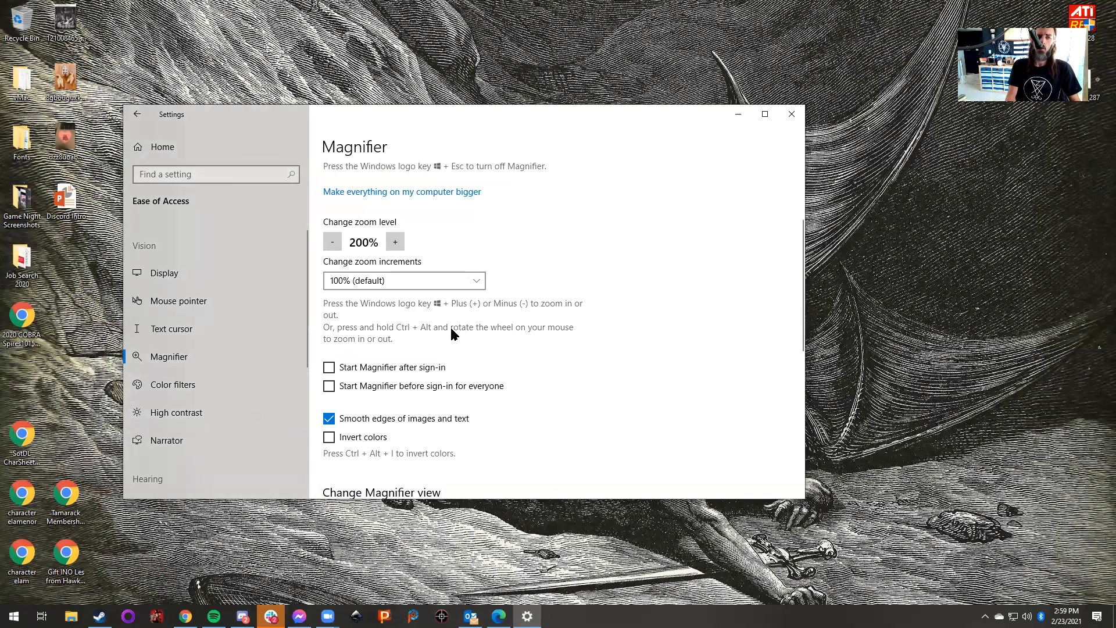
Step: Restart Magnifier with the zoom-in shortcut and reduce its zoom level to 100%
key("super+plus")
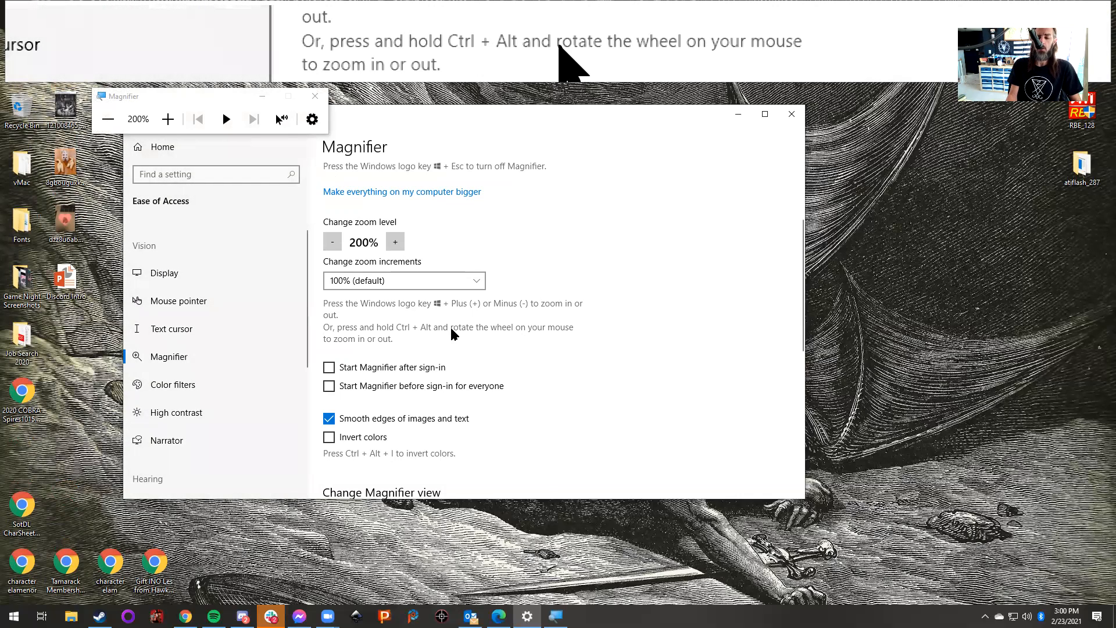
key("super+minus")
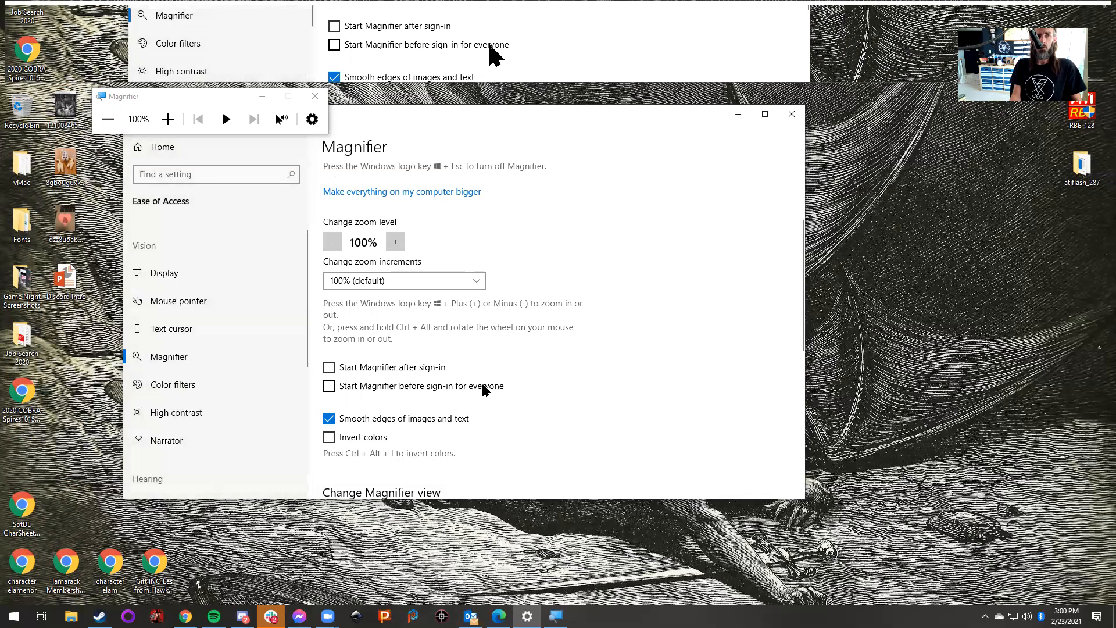
key("super")
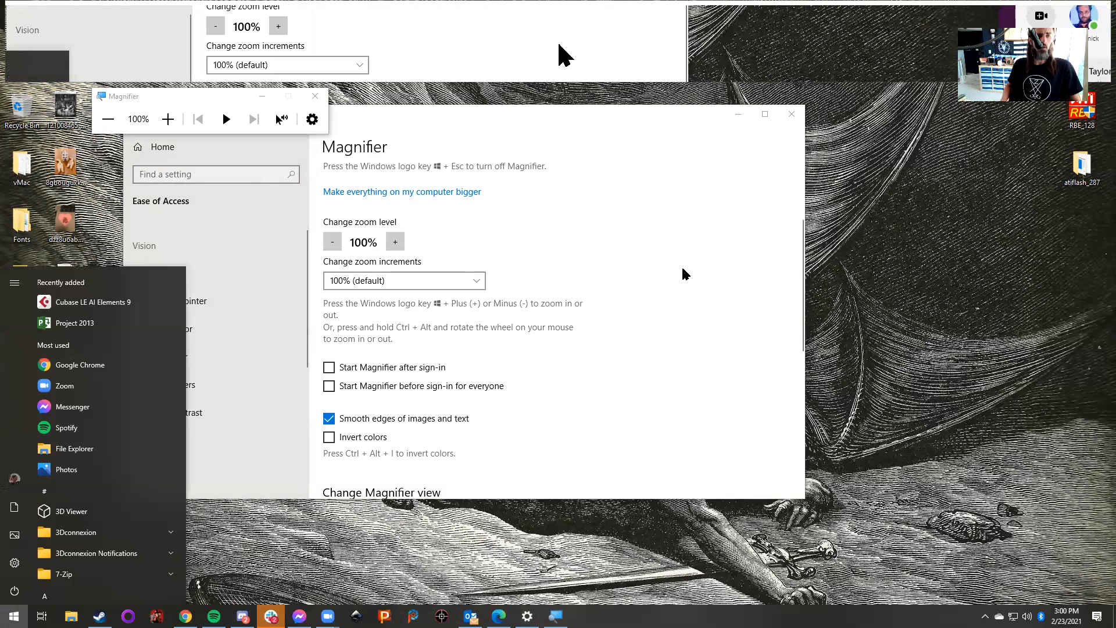
left_click(674, 293)
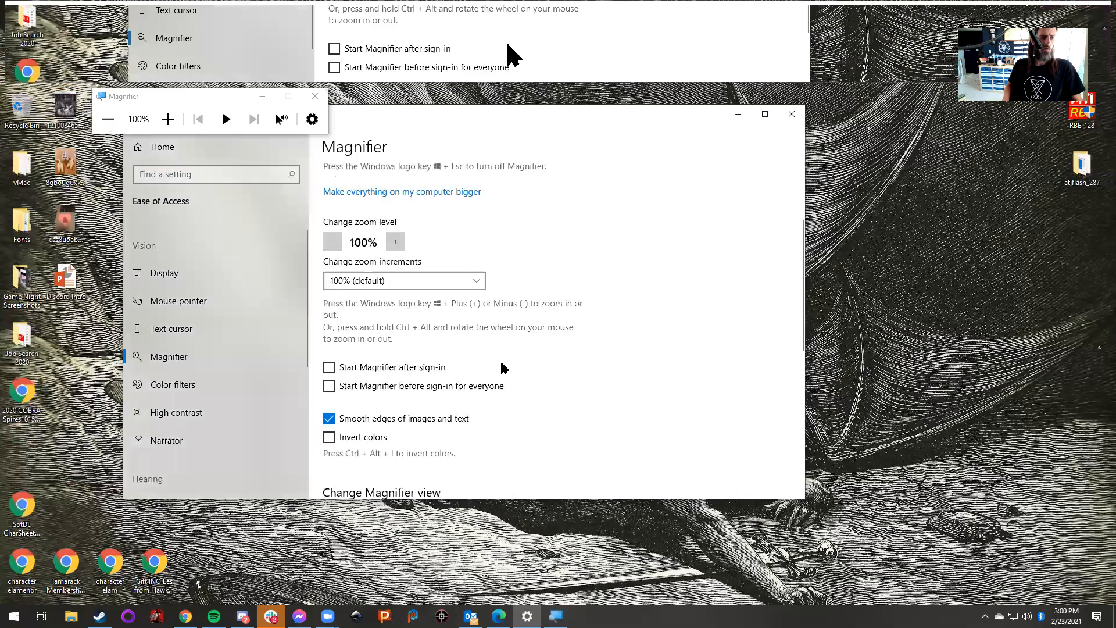
Step: Examine the Magnifier reading commands and move the Settings window lower on the desktop
scroll(500, 367, "down", 5)
scroll(500, 366, "down", 1)
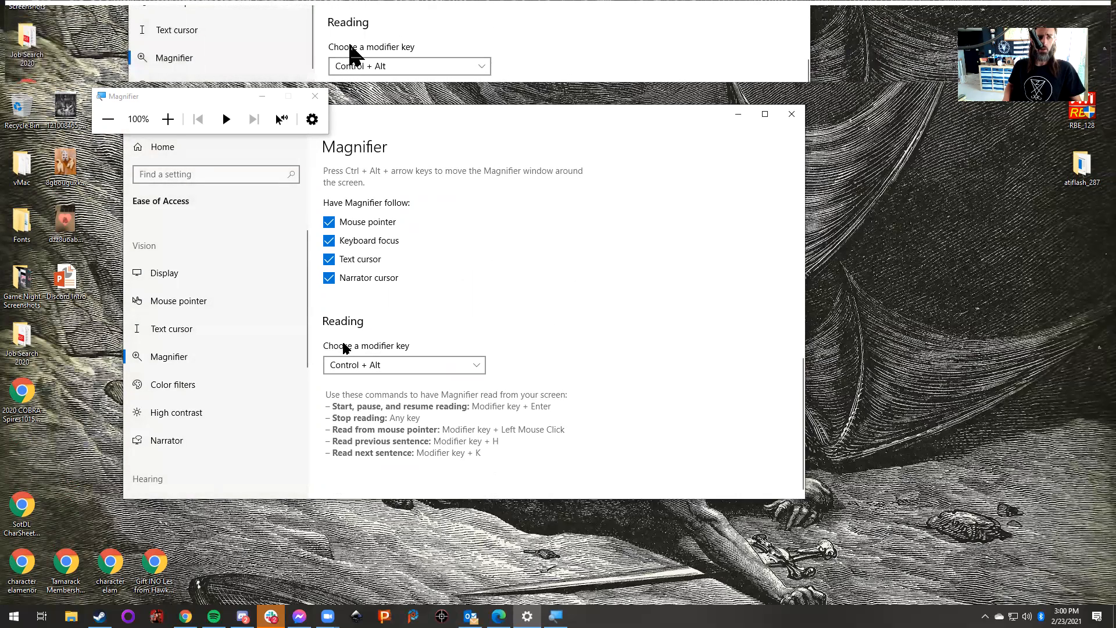
scroll(499, 310, "up", 5)
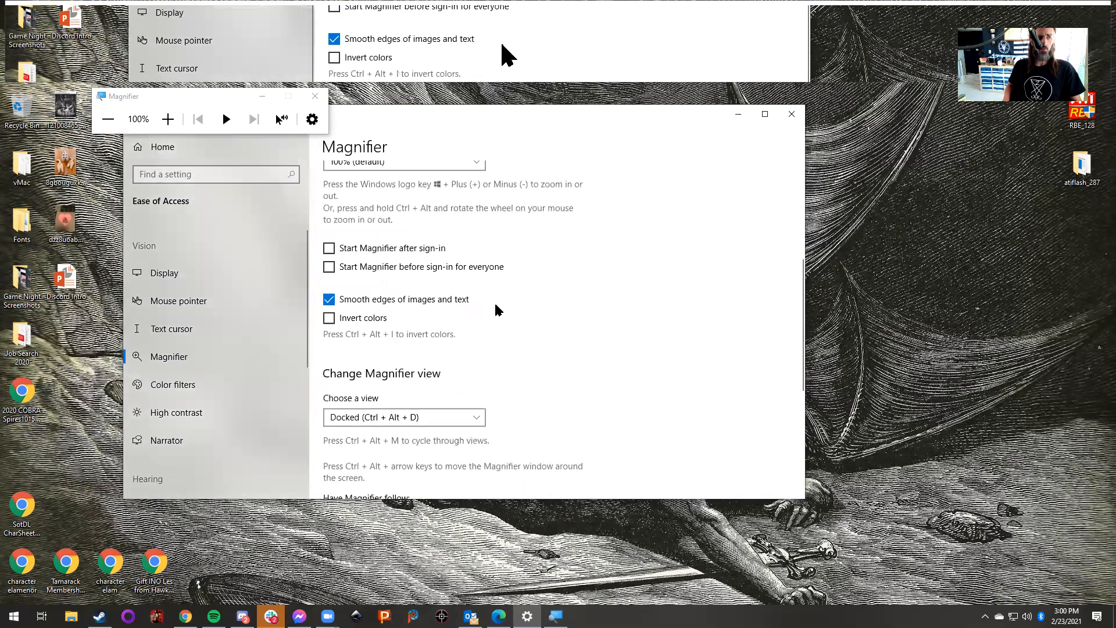
scroll(499, 310, "down", 5)
left_click_drag(401, 114, 419, 172)
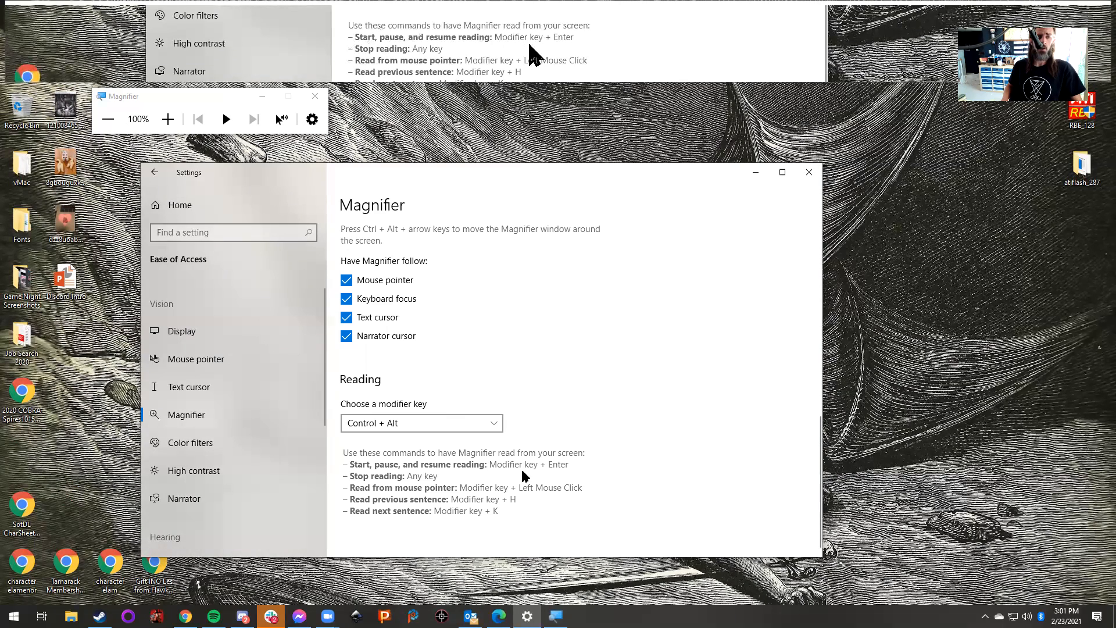
Step: Demonstrate Magnifier reading the commands aloud from the mouse pointer twice, toggling Magnifier with shortcuts and leaving it off
left_click(357, 467, "ctrl+alt")
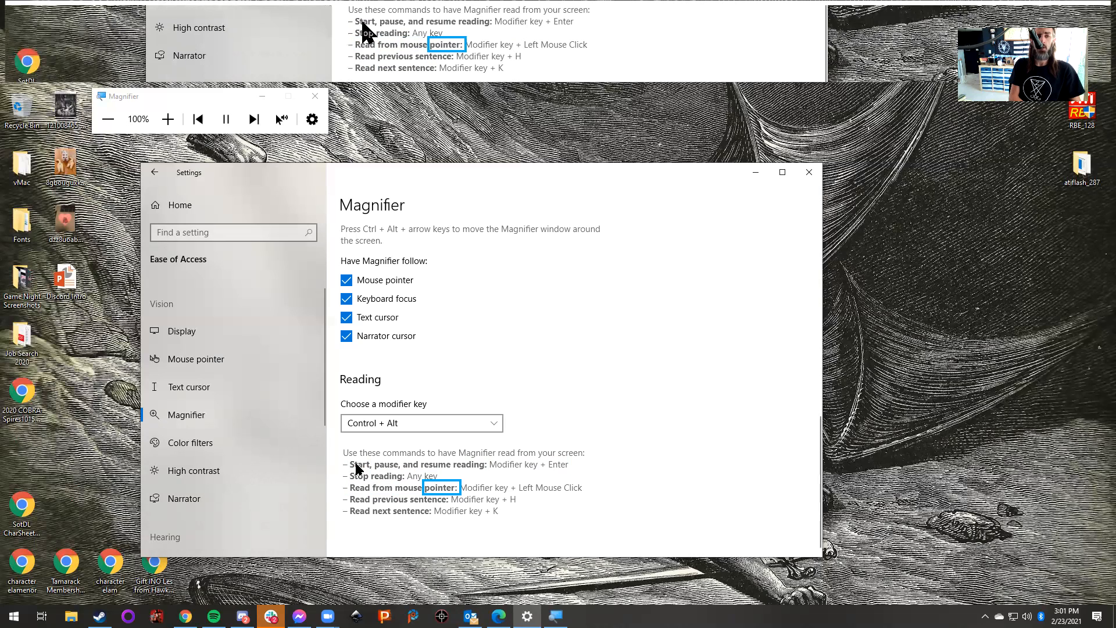
key("super+Escape")
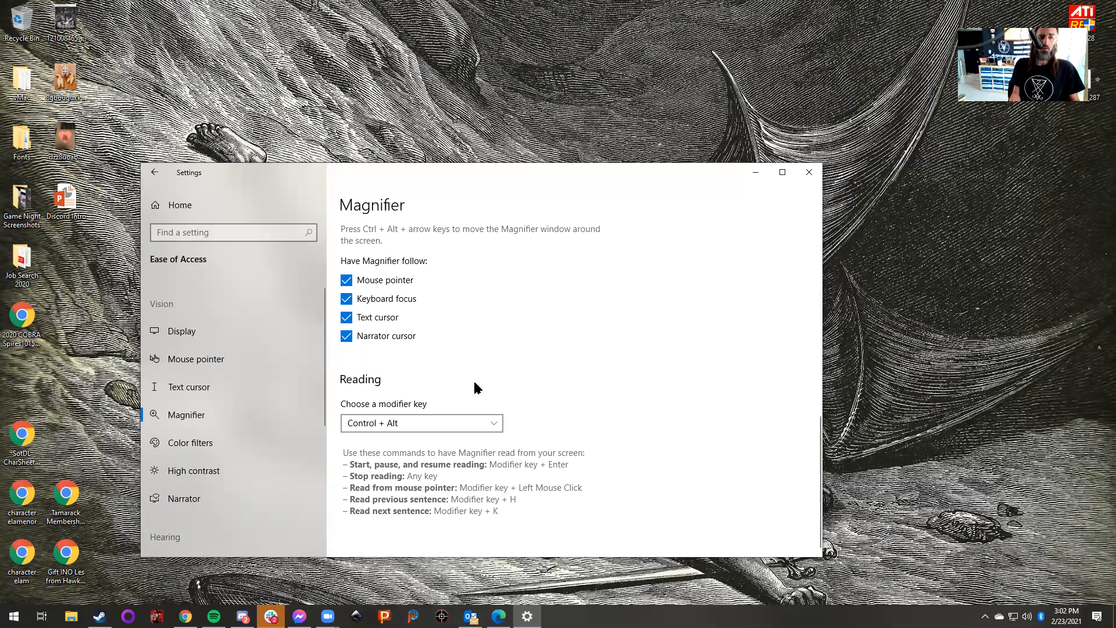
key("super+plus")
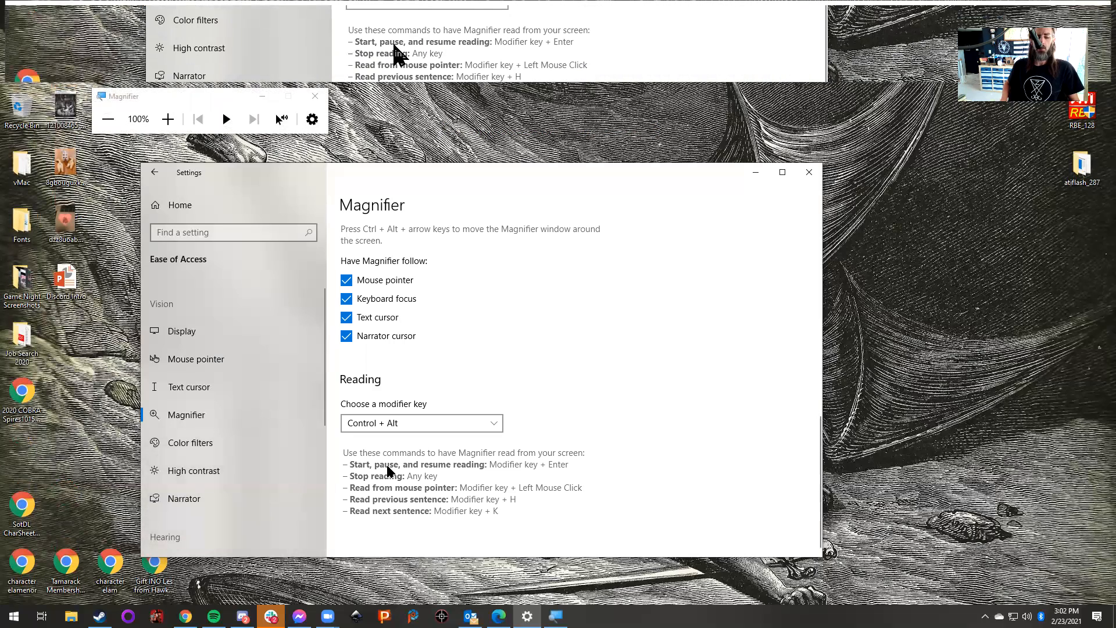
left_click(360, 467, "ctrl+alt")
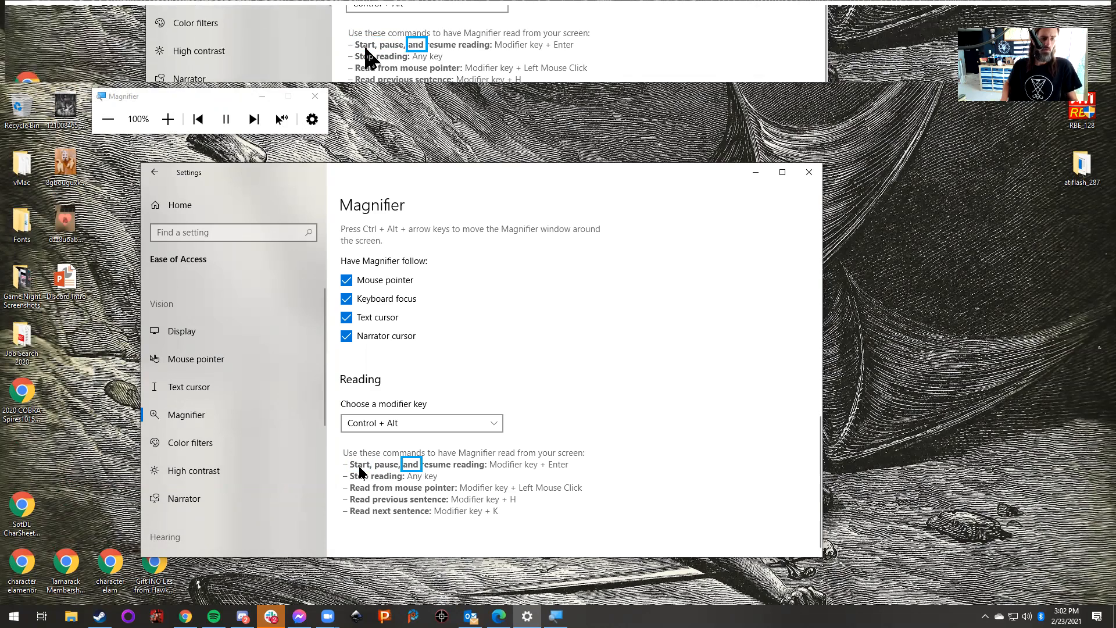
key("super+Escape")
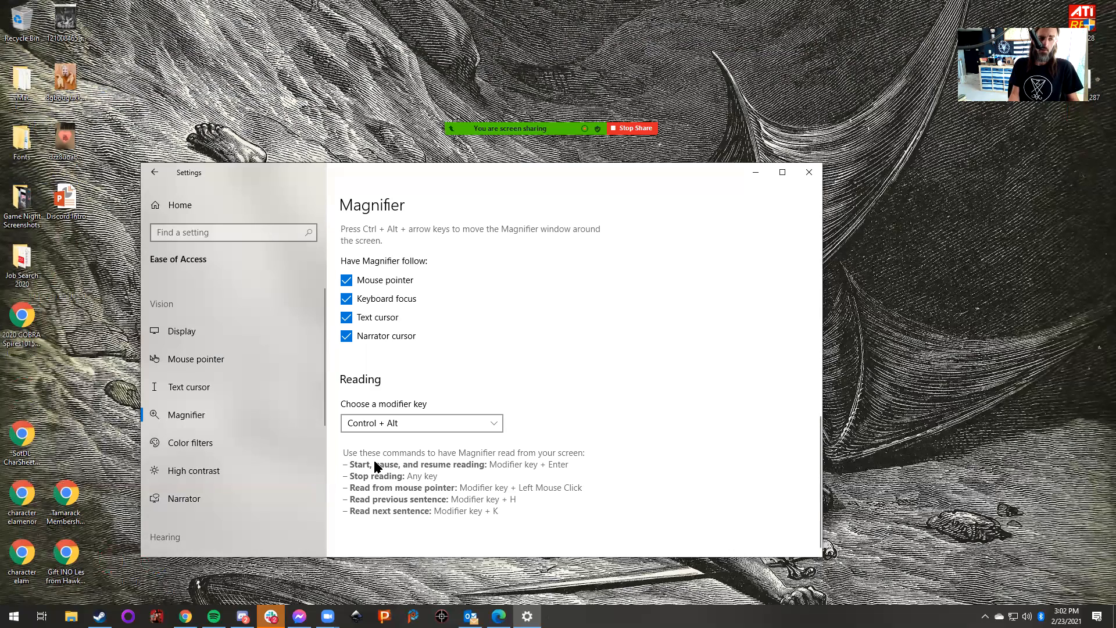
key("super+plus")
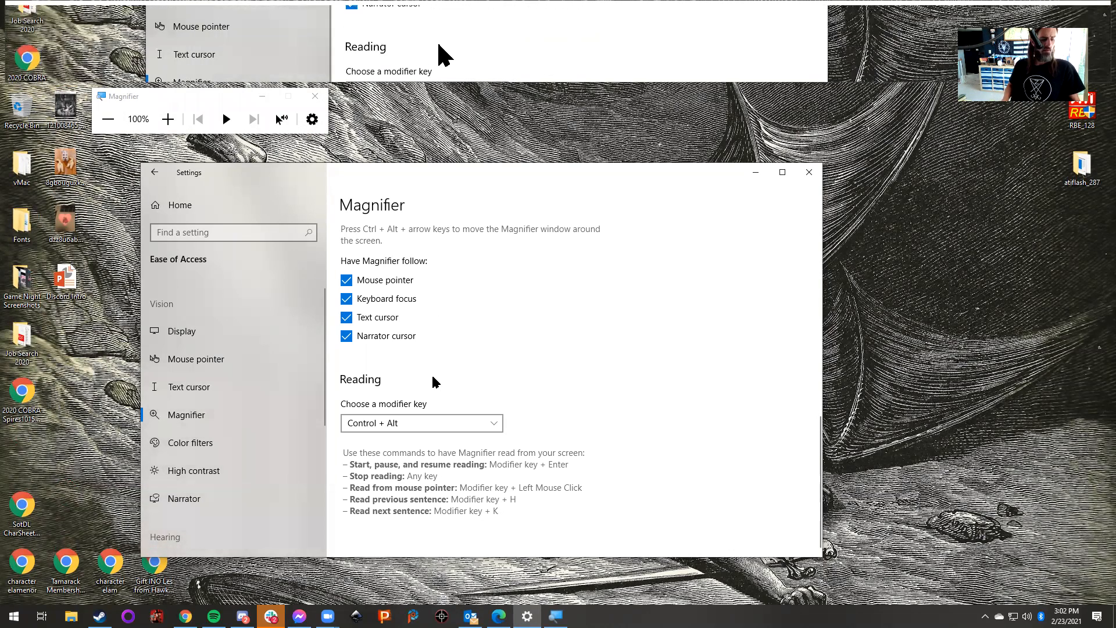
key("super+Escape")
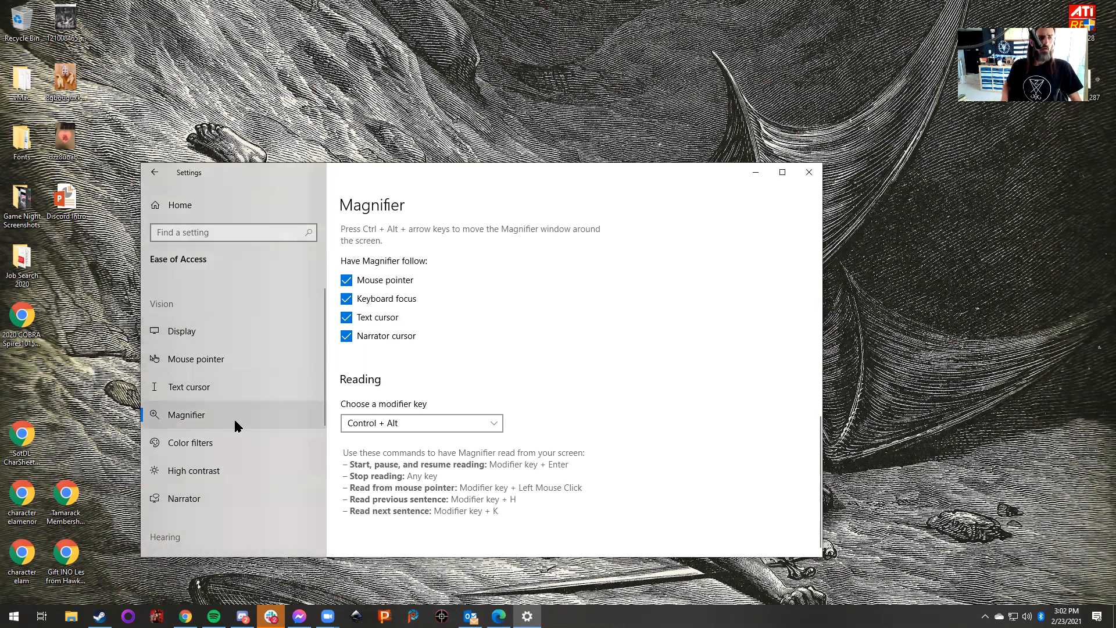
Step: Turn on color filters and try the Inverted, Grayscale and Grayscale inverted filters
left_click(199, 449)
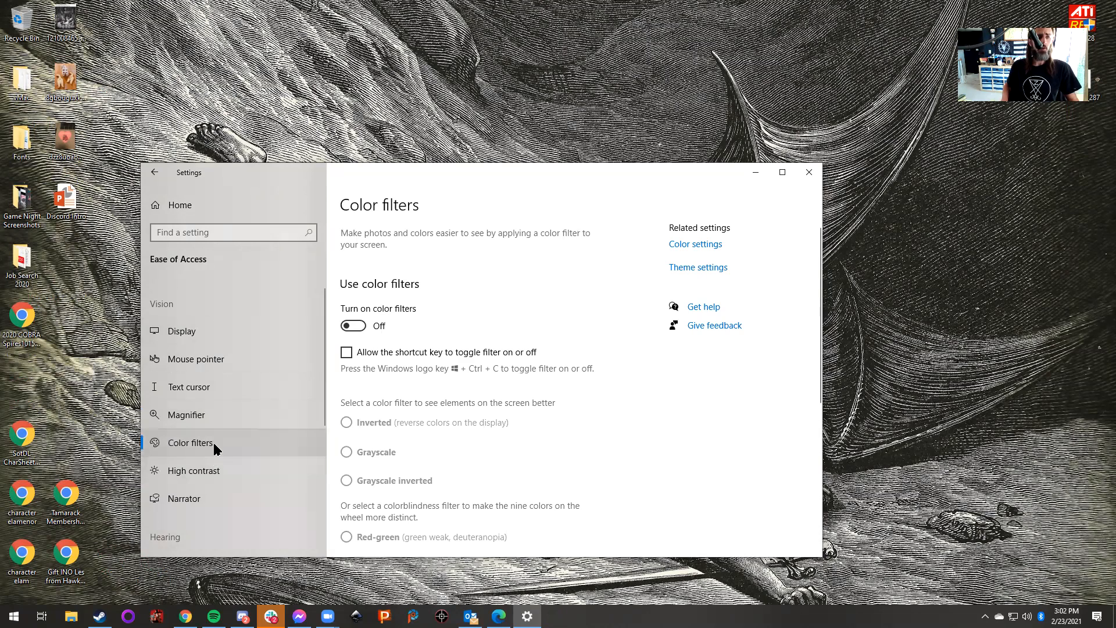
left_click(356, 328)
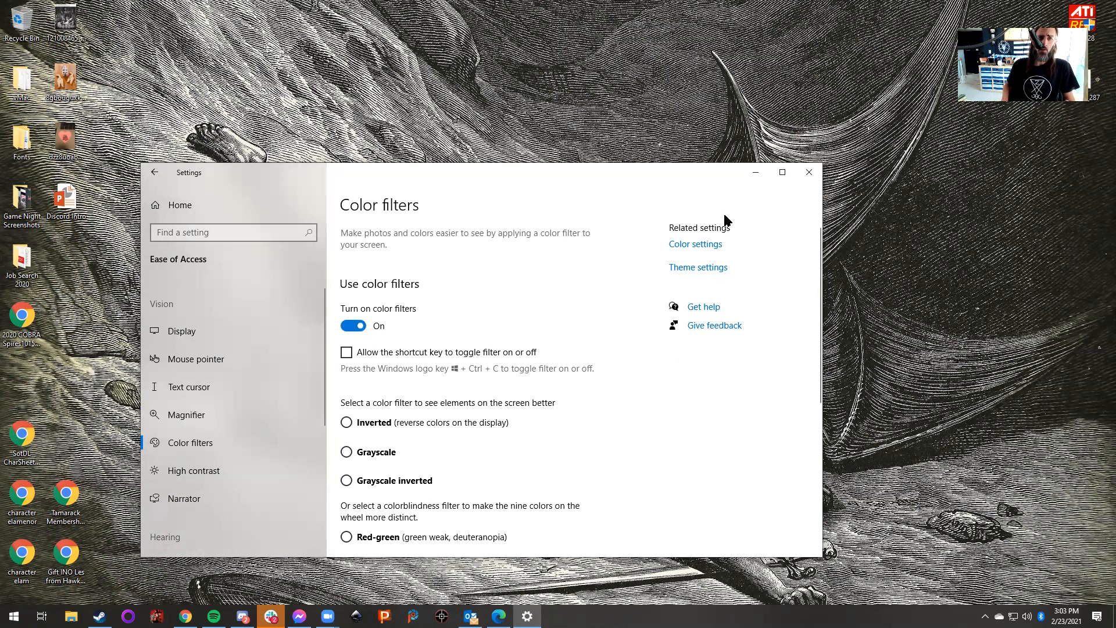
left_click_drag(640, 172, 711, 162)
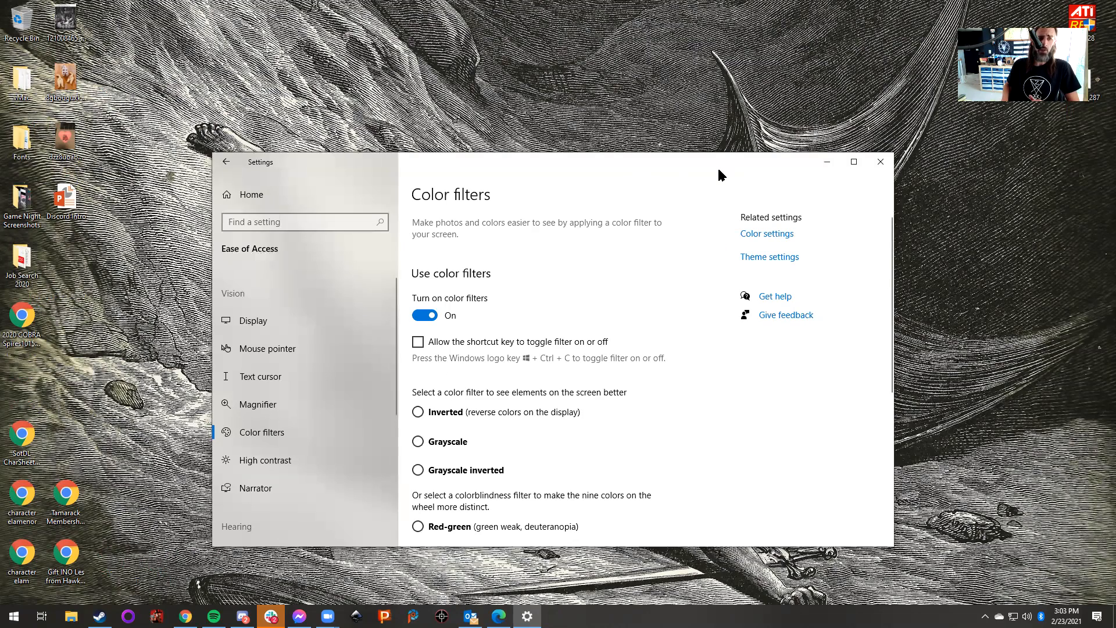
left_click(418, 413)
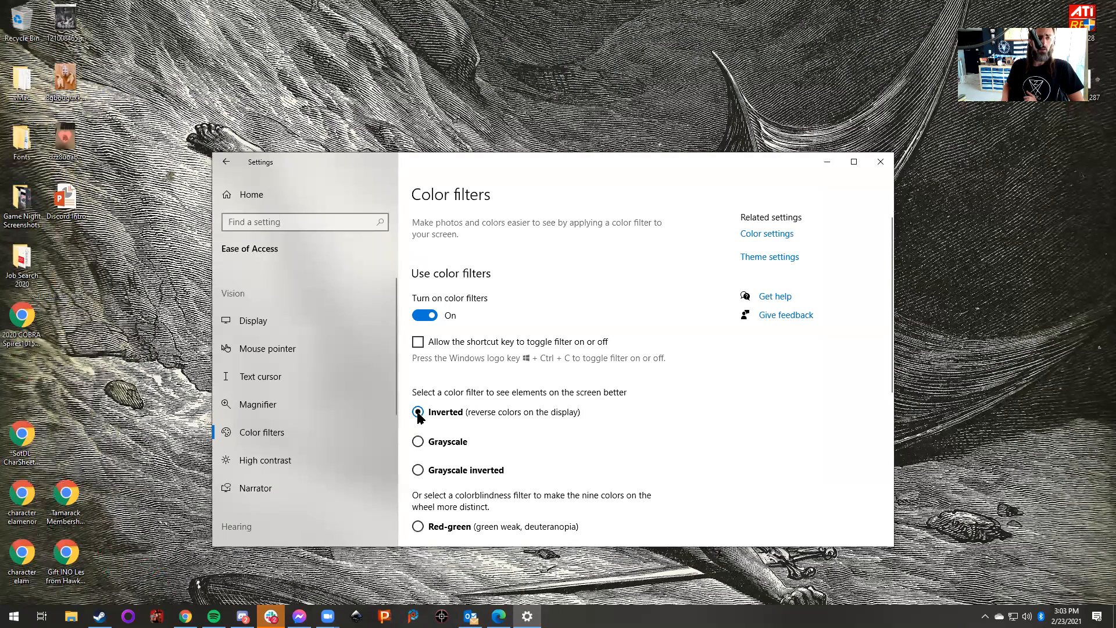
left_click(418, 443)
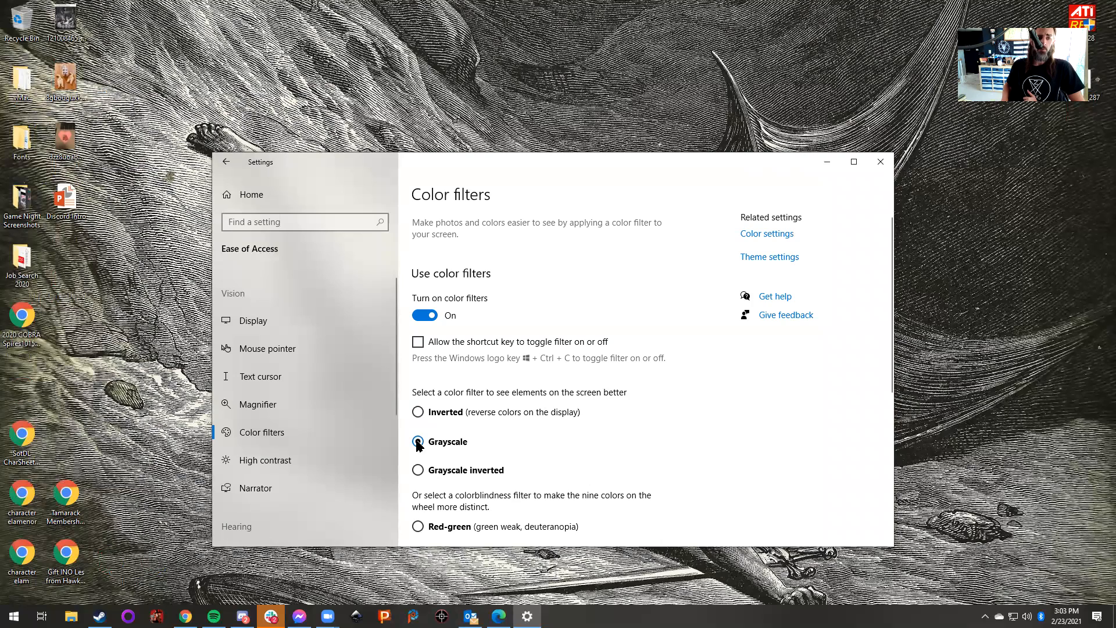
left_click(418, 471)
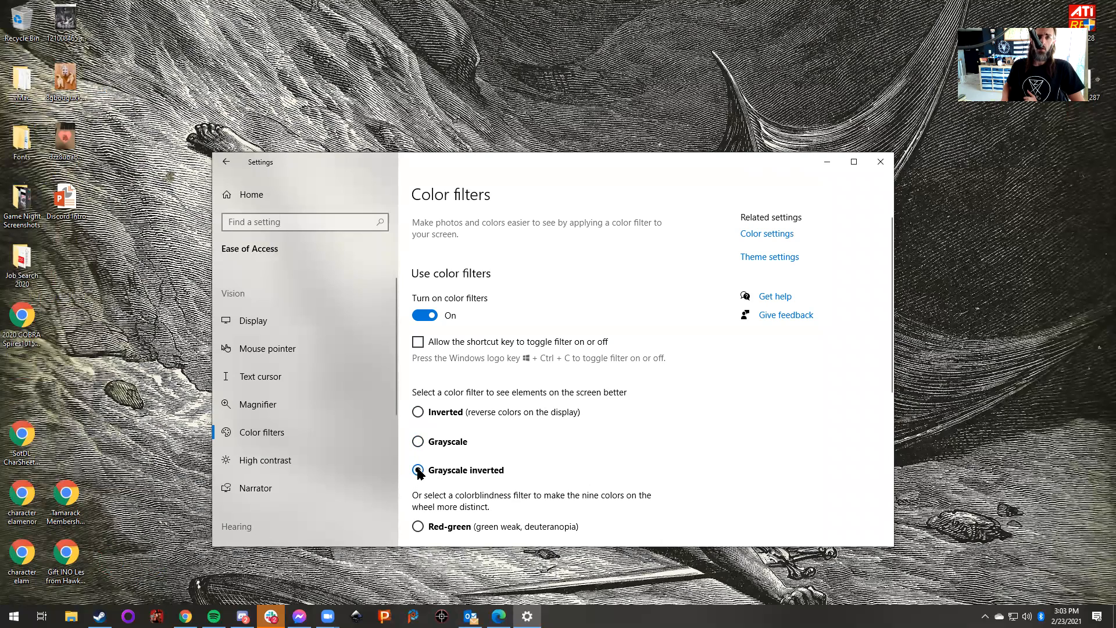
Step: Try the colorblindness filters, settle on Red-green (green weak, deuteranopia), and turn color filters off
scroll(459, 470, "down", 4)
left_click(419, 351)
left_click(418, 321)
left_click(419, 293)
left_click(418, 321)
left_click(418, 350)
left_click(418, 290)
scroll(505, 423, "up", 5)
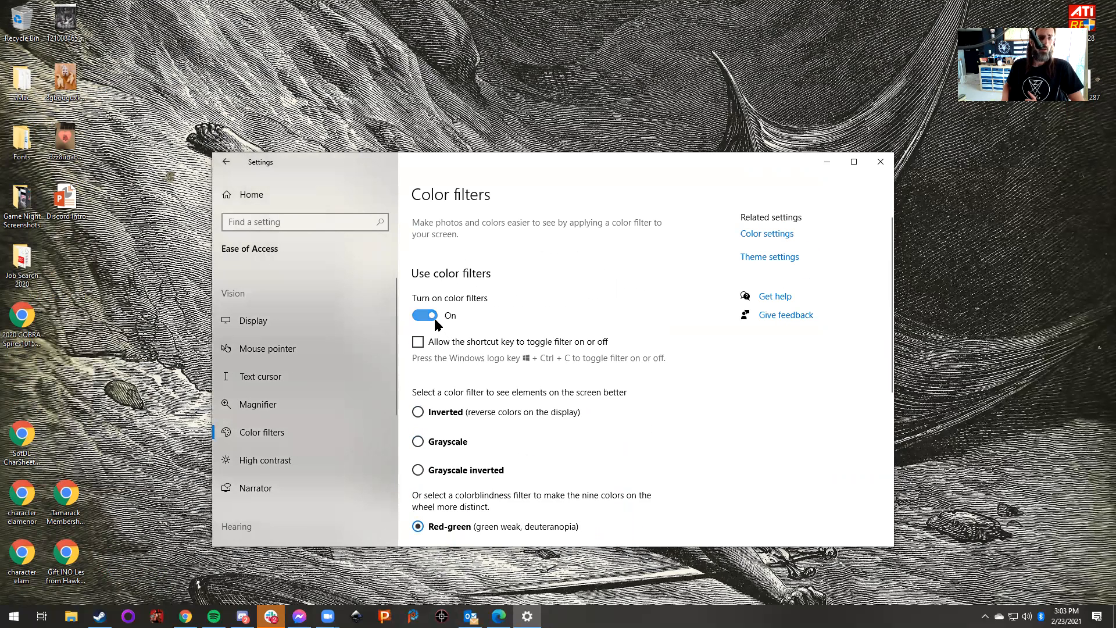
left_click(425, 315)
Step: Turn on high contrast and switch the theme to High Contrast #2, finishing on High Contrast #1
left_click(267, 460)
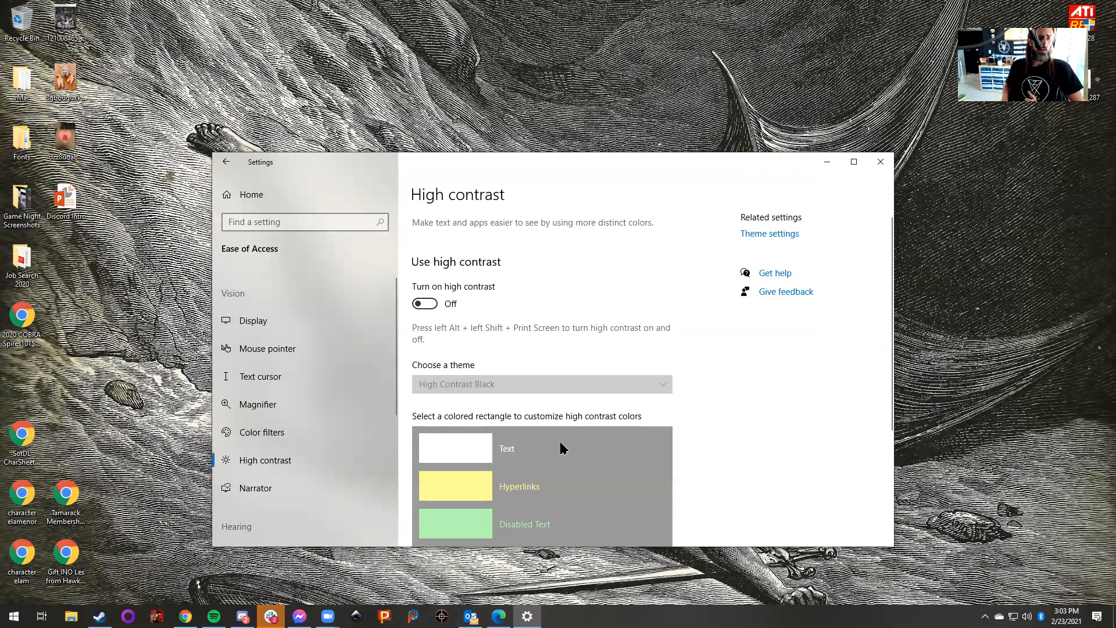
left_click(425, 304)
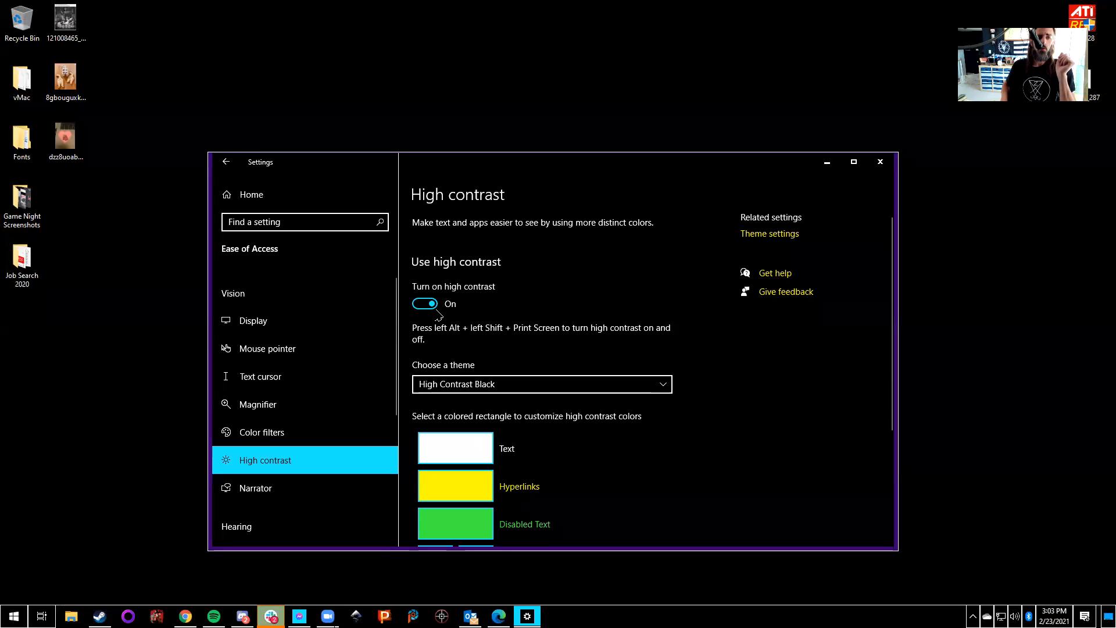
left_click(471, 390)
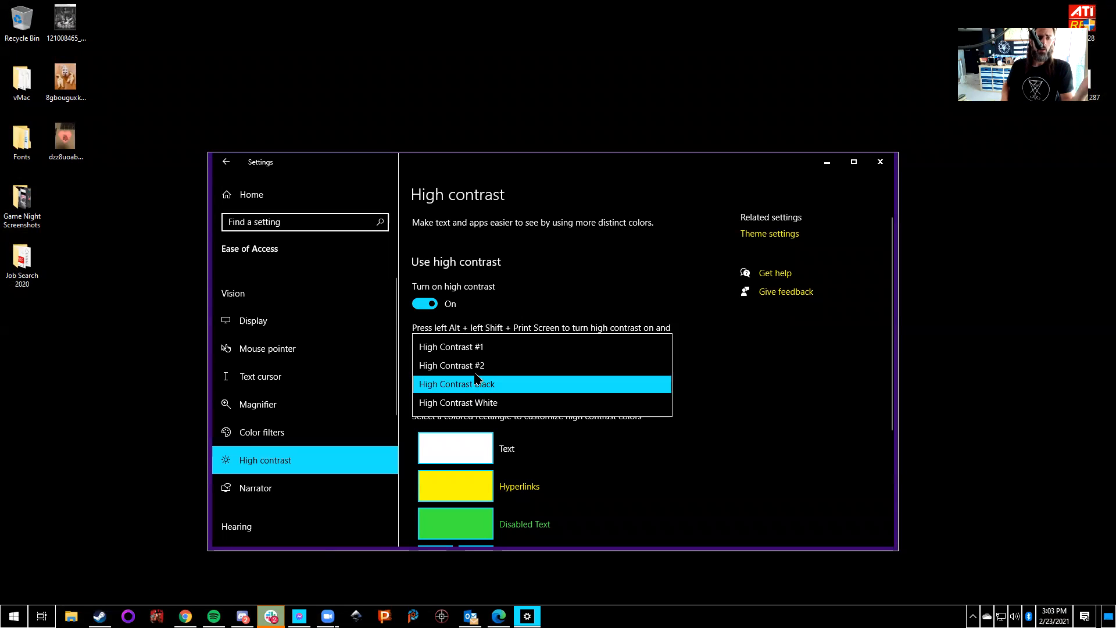
left_click(482, 369)
left_click(477, 388)
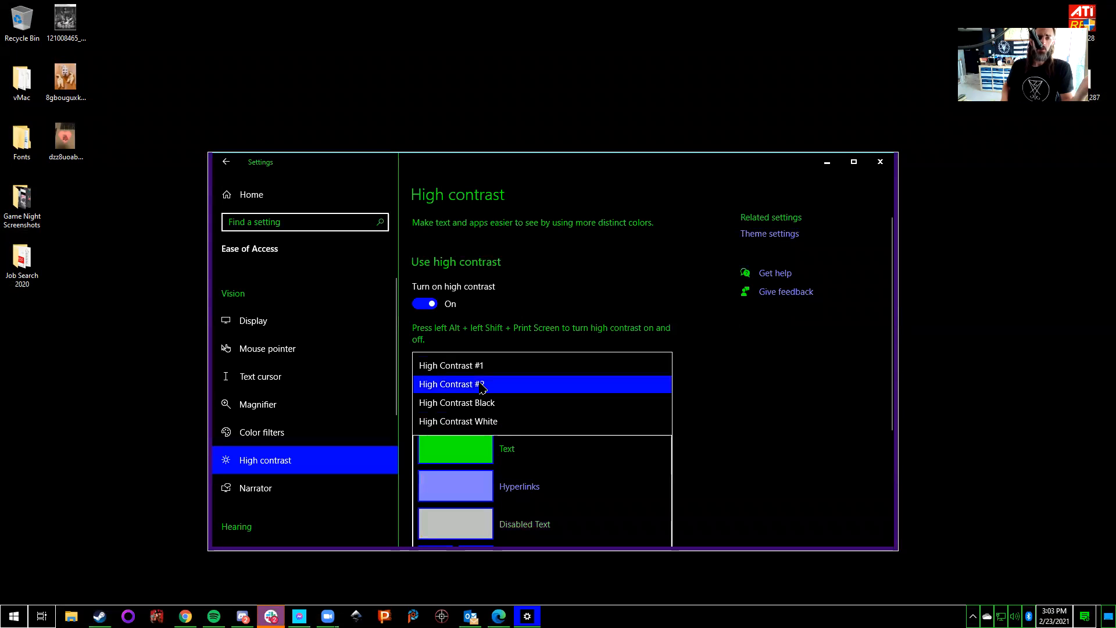
left_click(483, 368)
Step: Open the high contrast background color picker, cancel it without a change, and turn high contrast off
scroll(753, 416, "down", 3)
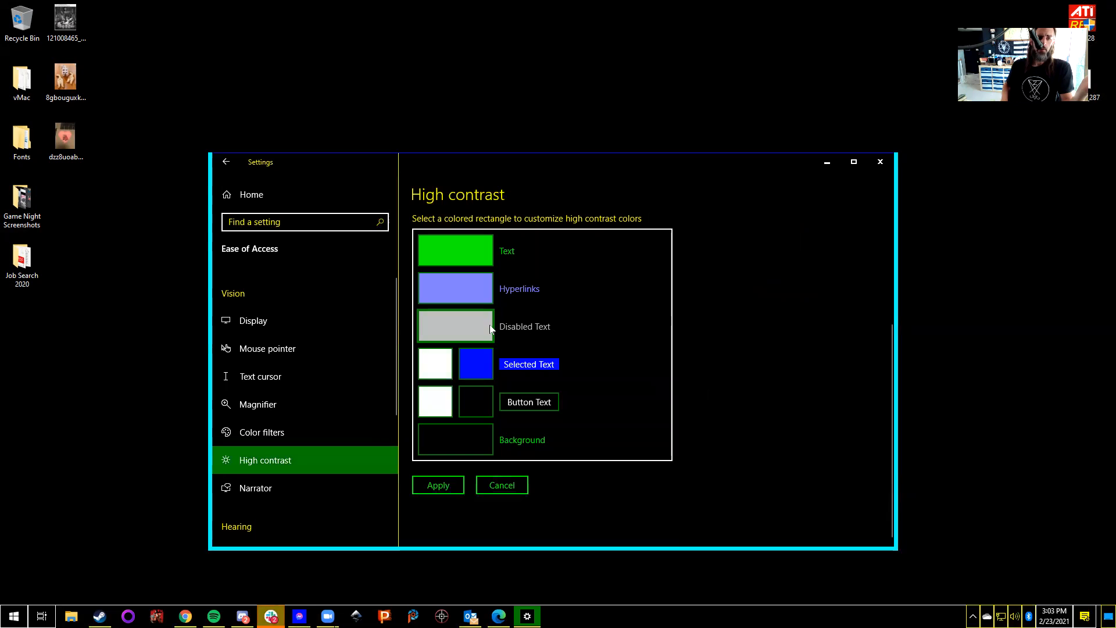
left_click(454, 437)
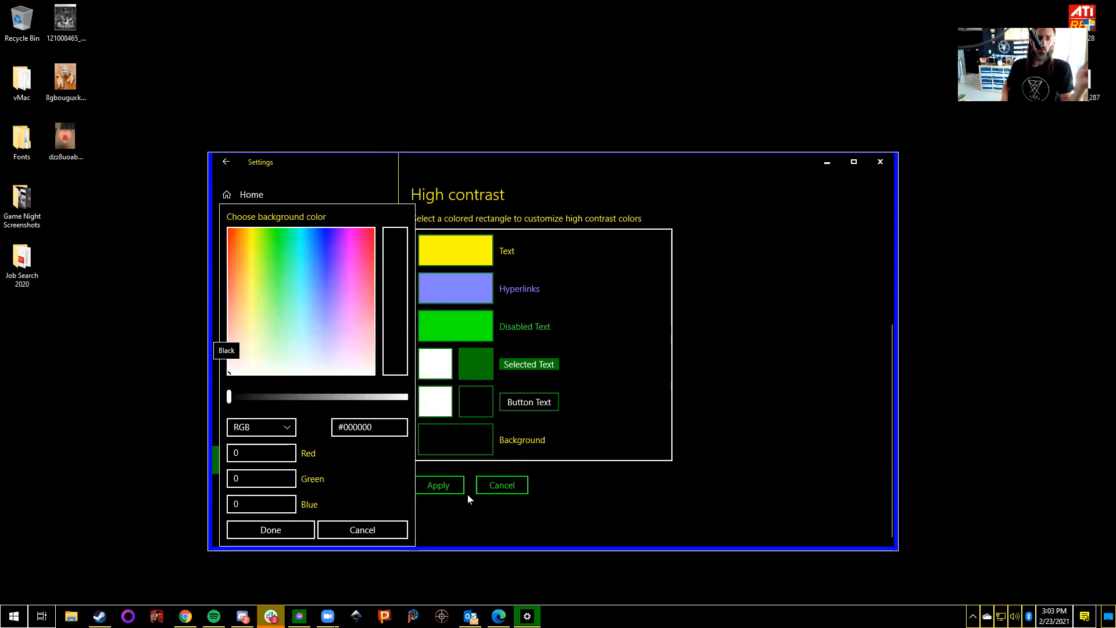
left_click(385, 527)
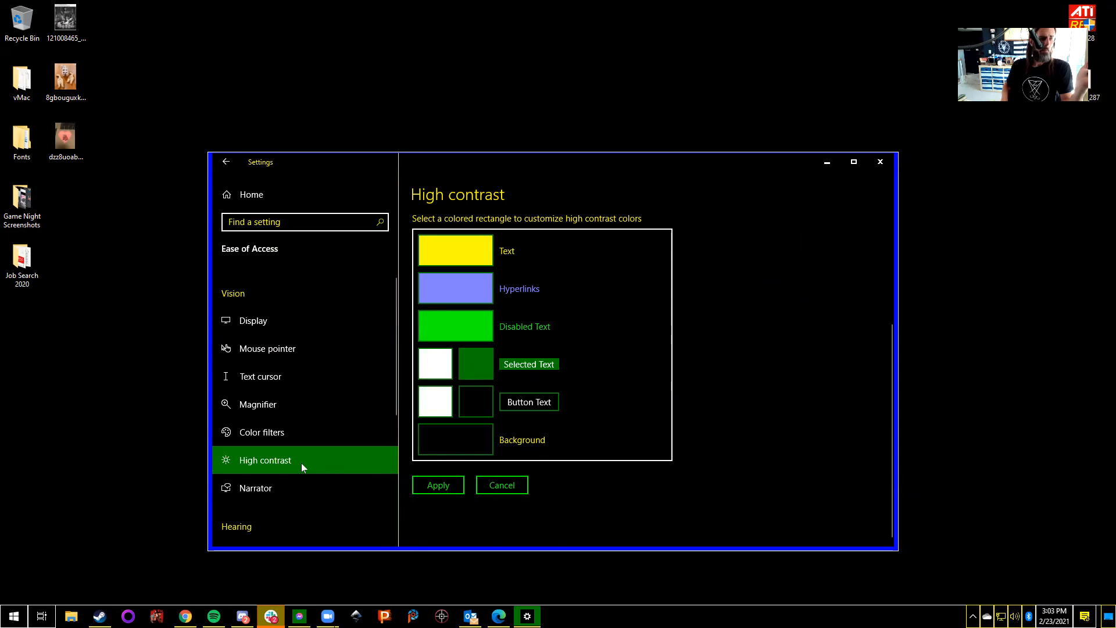
scroll(567, 470, "up", 3)
left_click(424, 302)
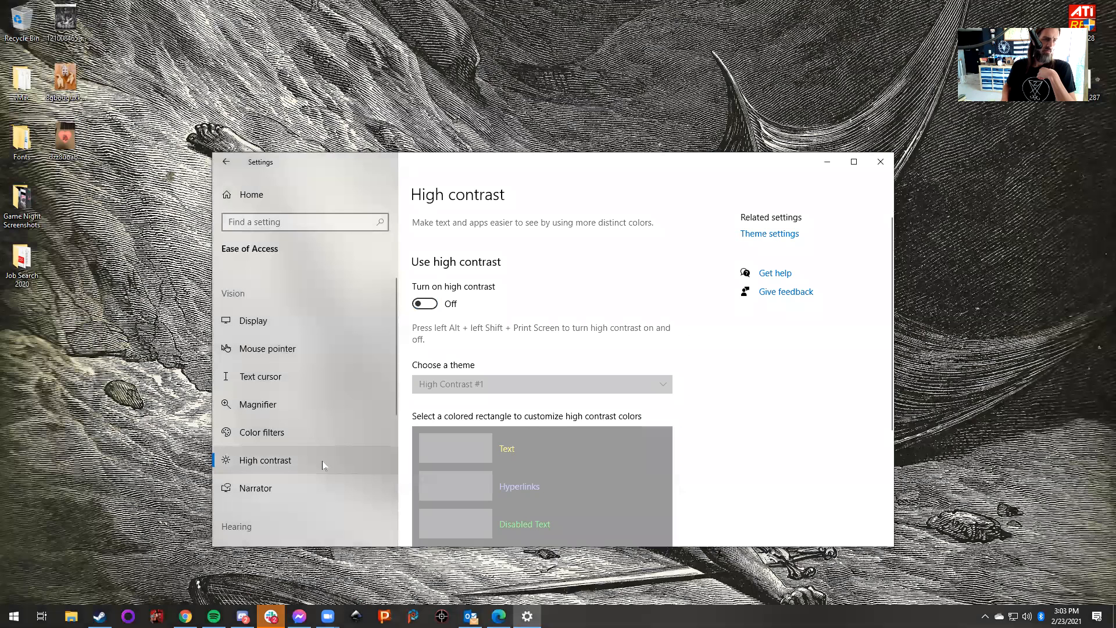
Step: Look through the Narrator settings page and turn on Narrator
left_click(282, 487)
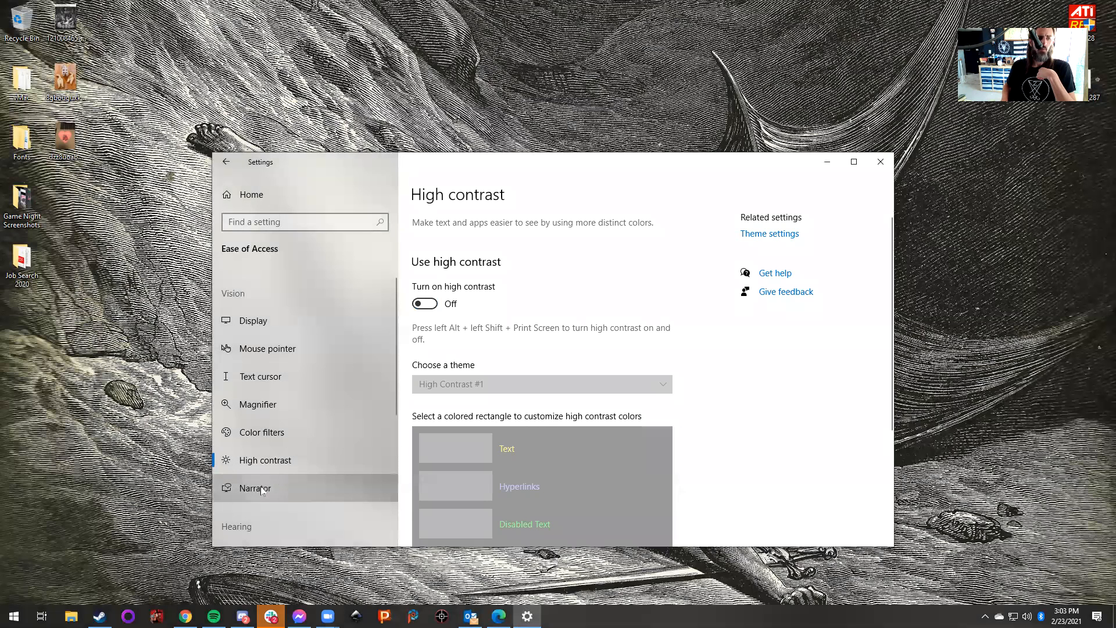
scroll(280, 476, "down", 5)
scroll(267, 459, "up", 4)
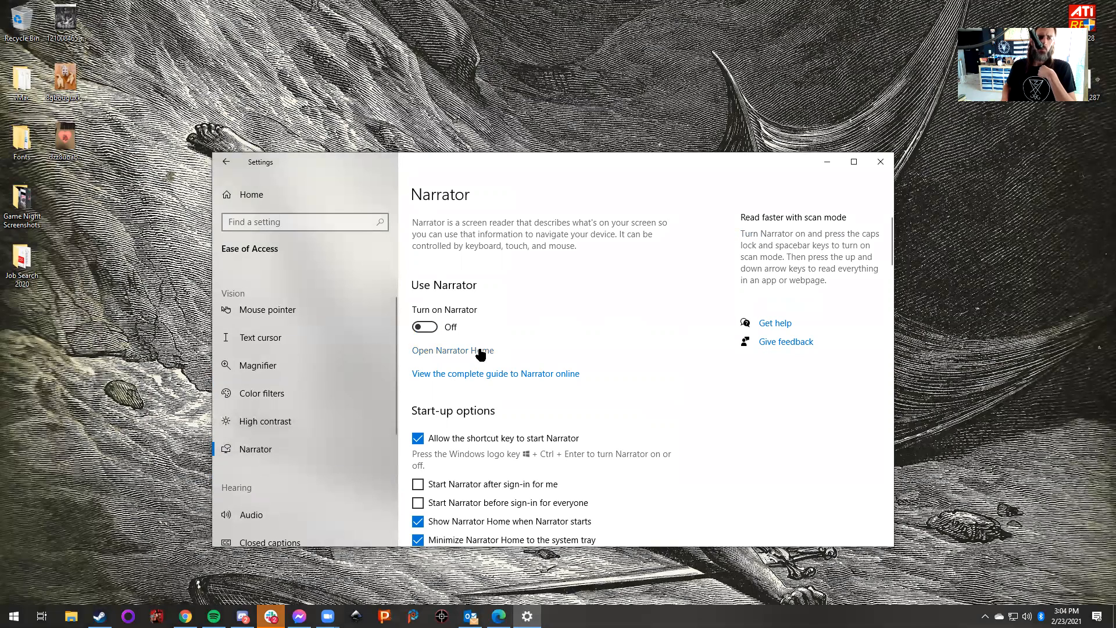
left_click(424, 330)
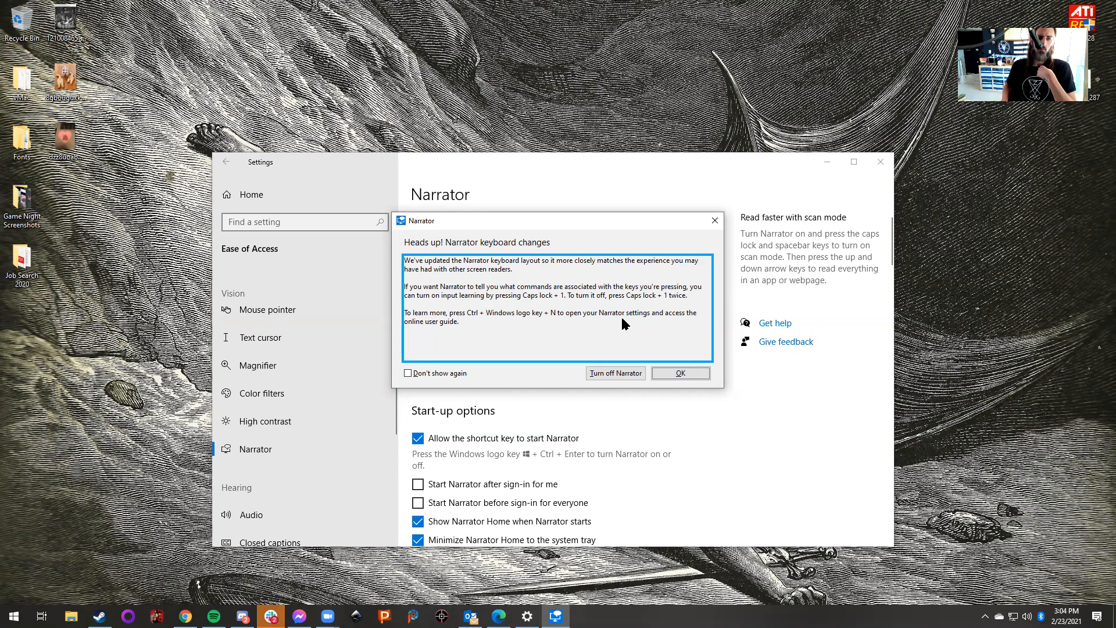
Step: Turn off Narrator, close Narrator Home, and look through the Narrator start-up and voice options
left_click(636, 373)
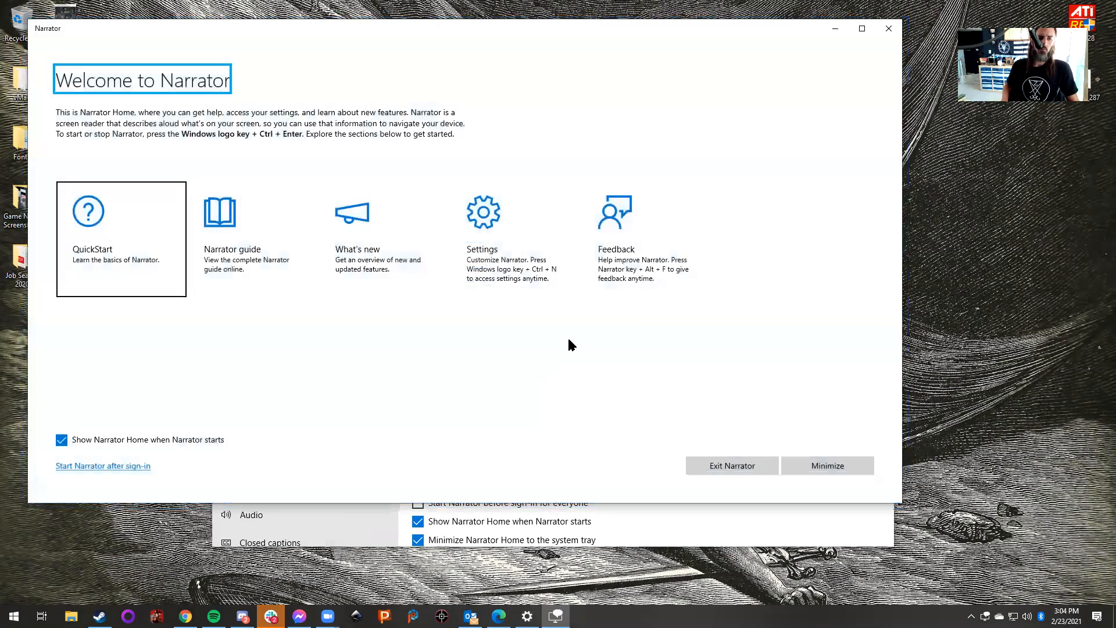
left_click(888, 31)
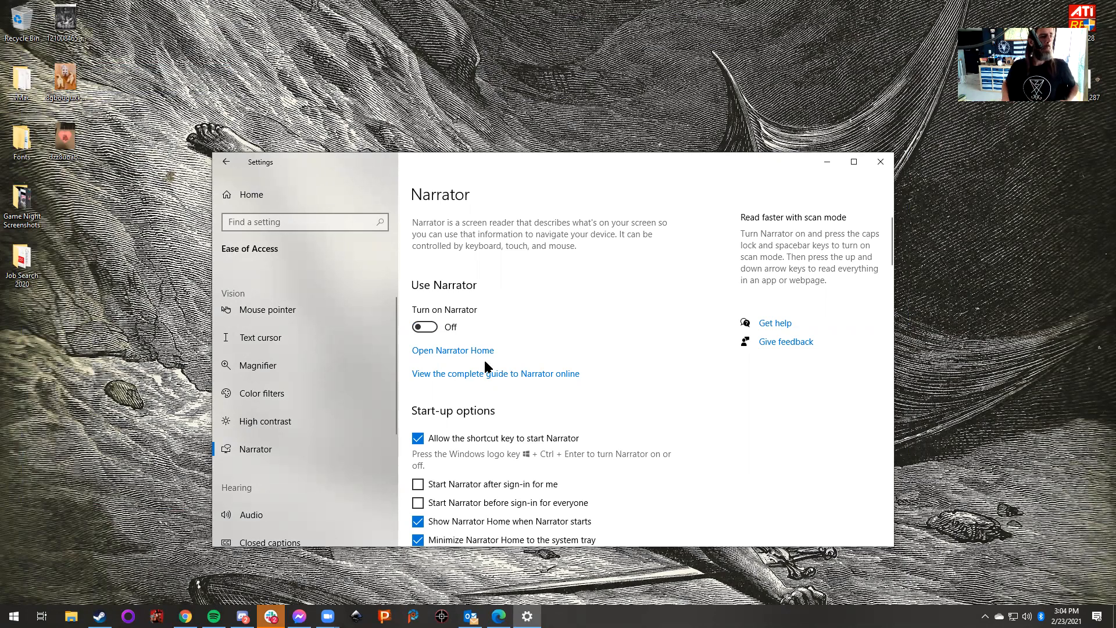
scroll(309, 447, "down", 1)
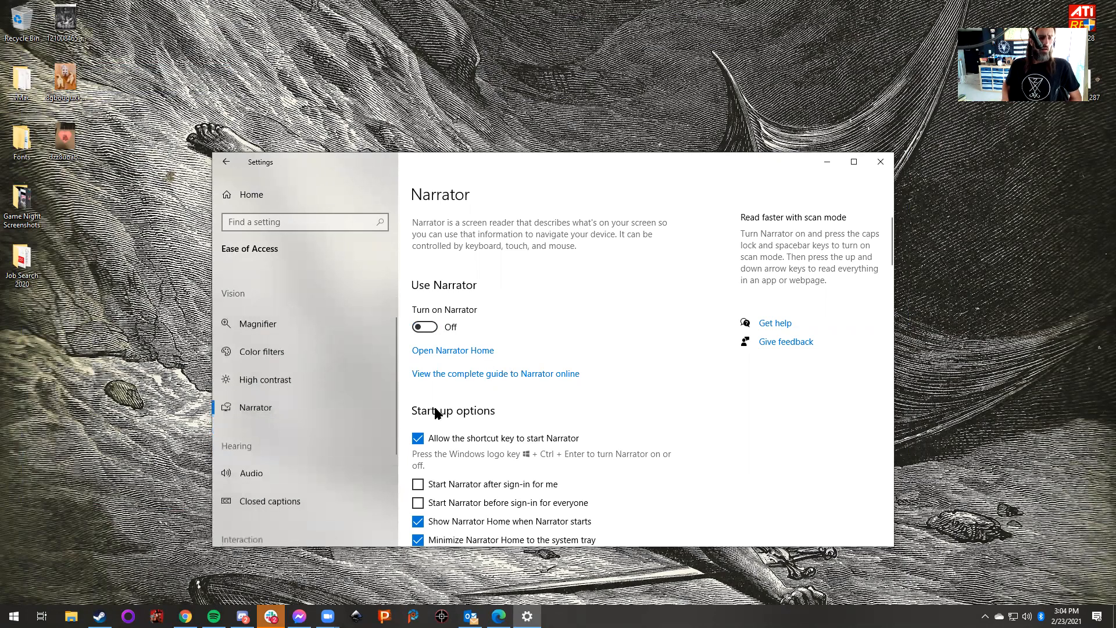
scroll(436, 411, "down", 5)
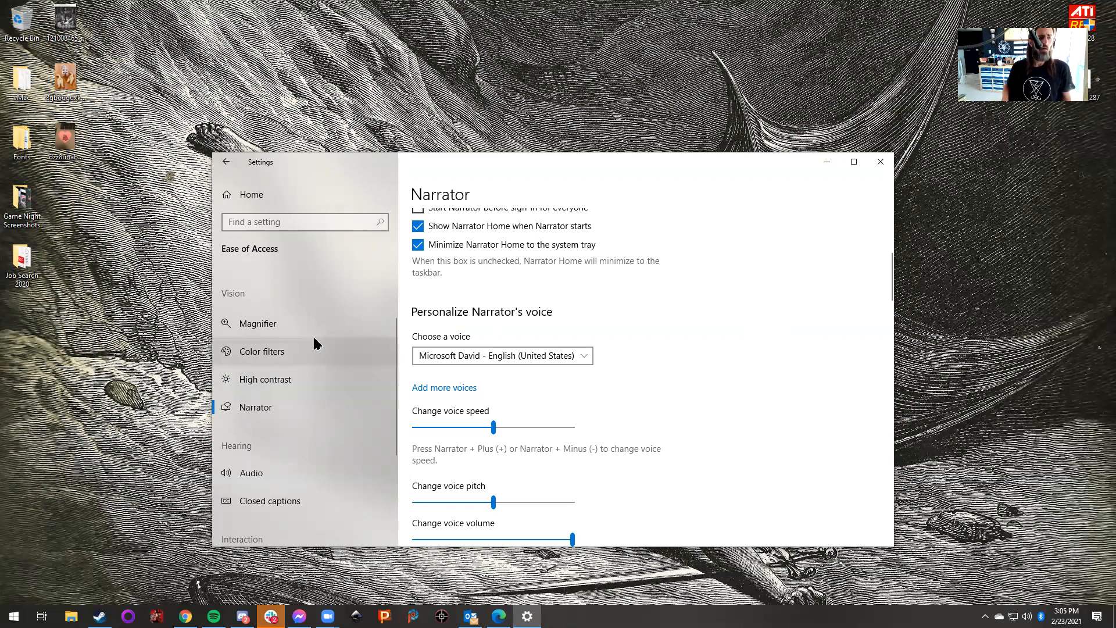
Step: Open the Audio accessibility settings and turn mono audio on and back off, leaving the device volume at 90 %
left_click(262, 474)
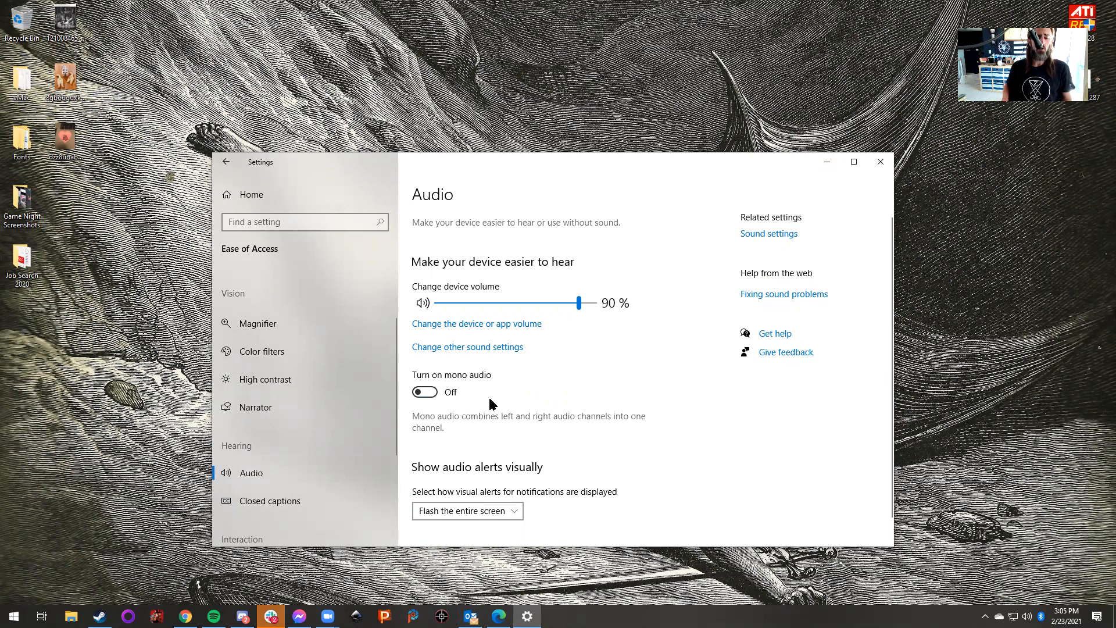
left_click(425, 393)
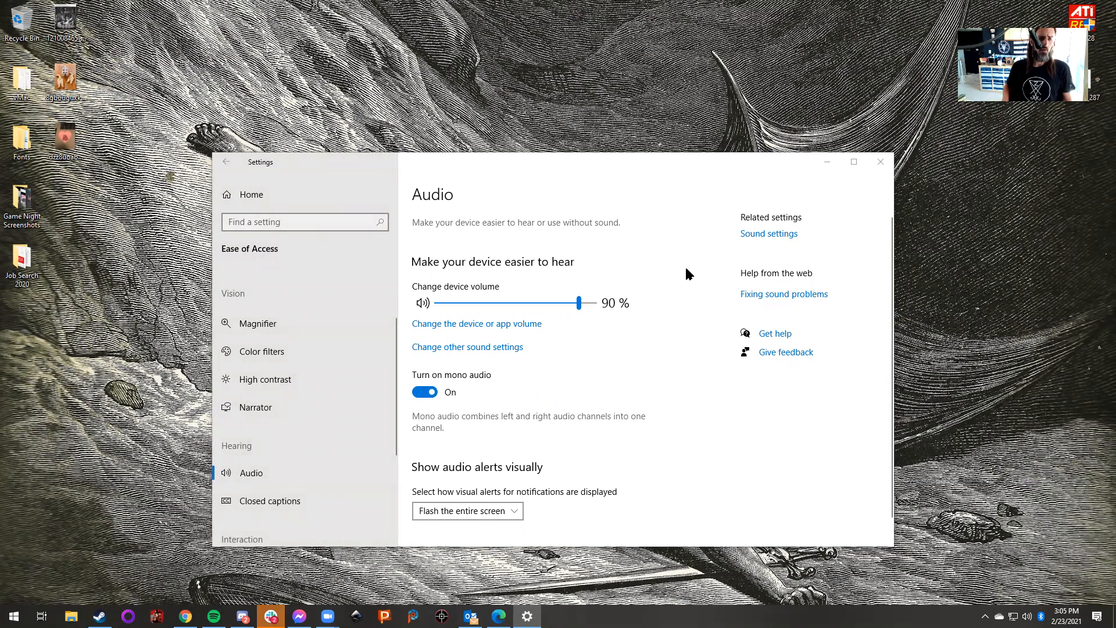
left_click(432, 392)
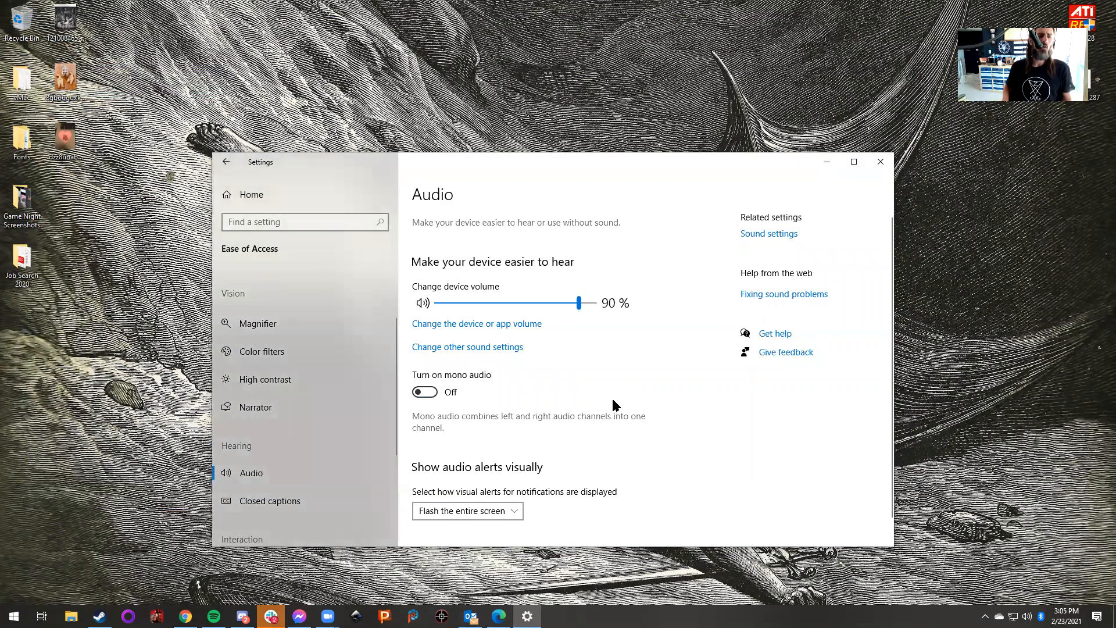
mouse_move(580, 303)
left_mouse_down()
mouse_move(607, 303)
mouse_move(564, 307)
mouse_move(581, 308)
left_mouse_up()
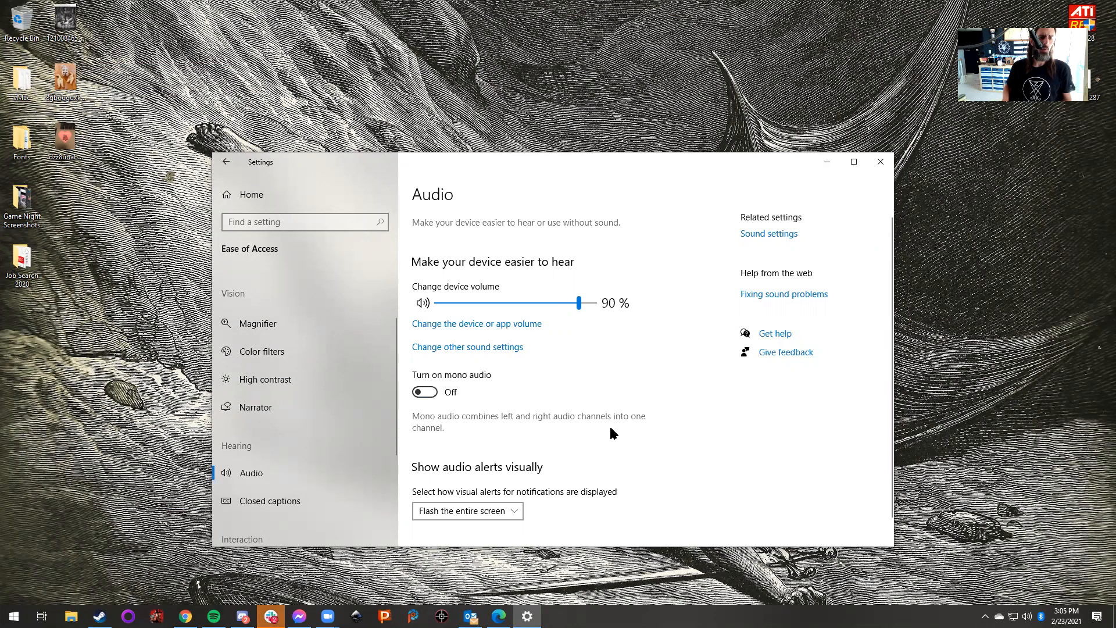
Step: Review the visual alert options for notifications, keeping Flash the entire screen selected
scroll(642, 485, "down", 1)
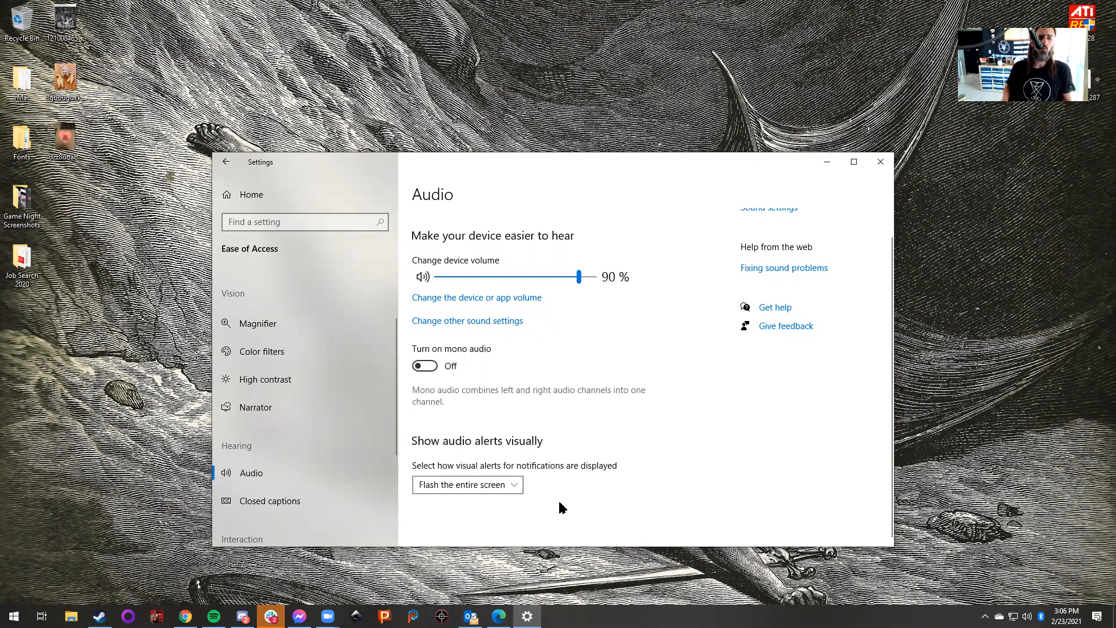
left_click(504, 485)
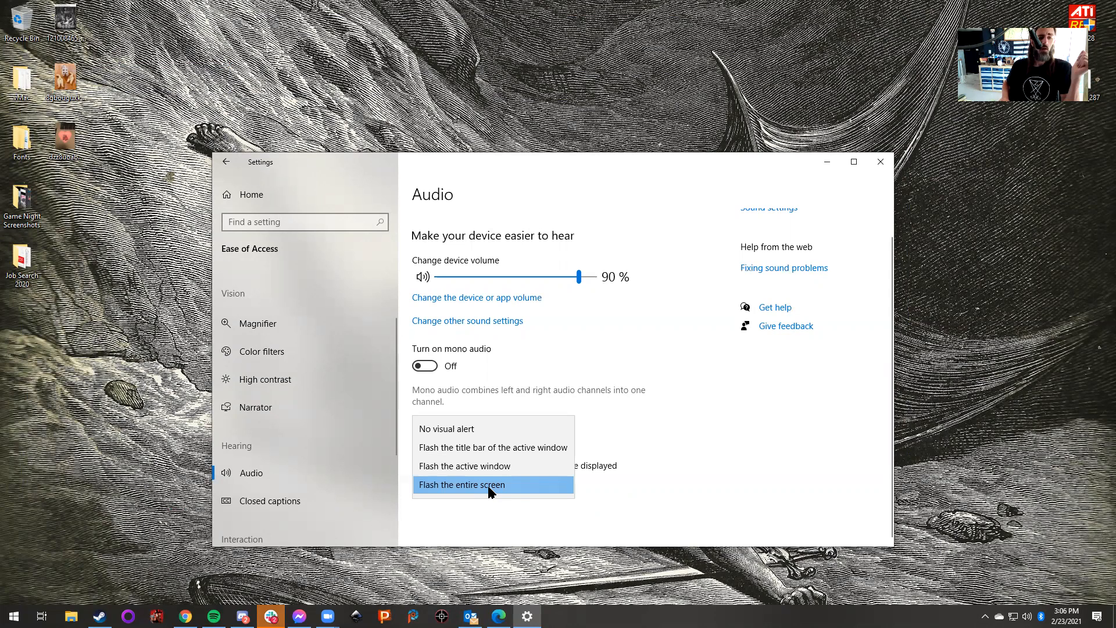
left_click(493, 486)
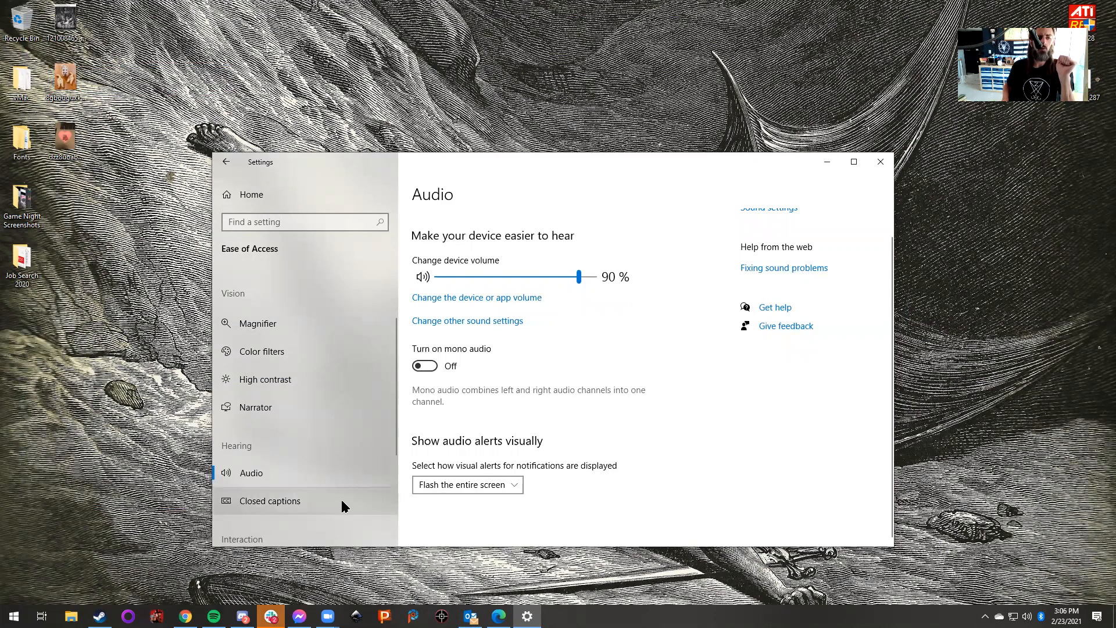
Step: Open the Closed captions settings and examine the preview and the caption font, caption background and window dimming options
left_click(299, 505)
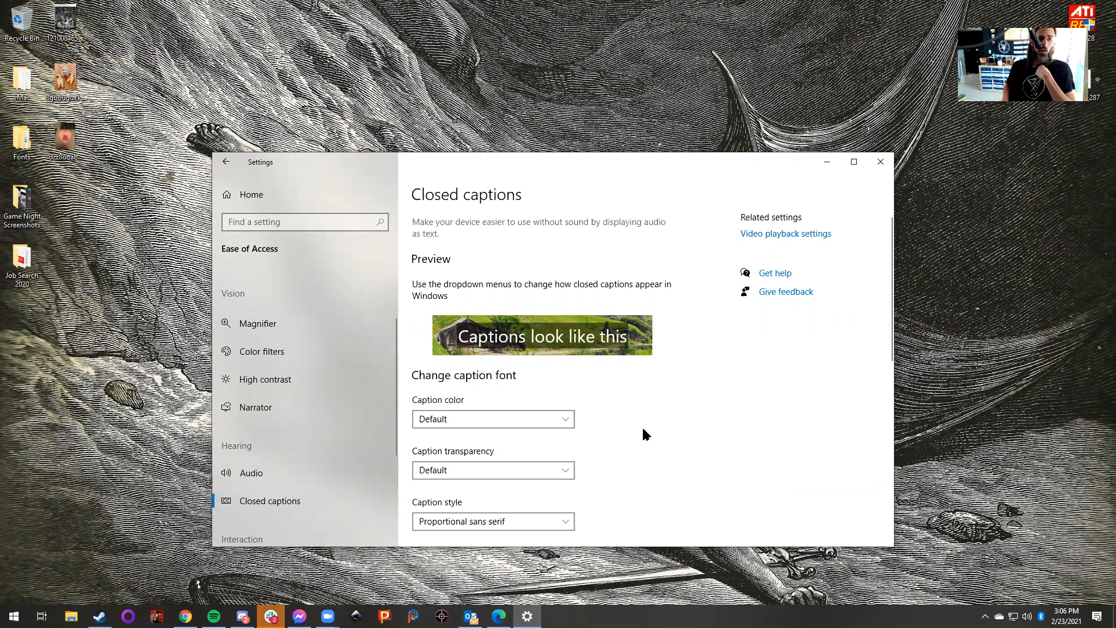
scroll(639, 432, "down", 3)
scroll(636, 433, "up", 2)
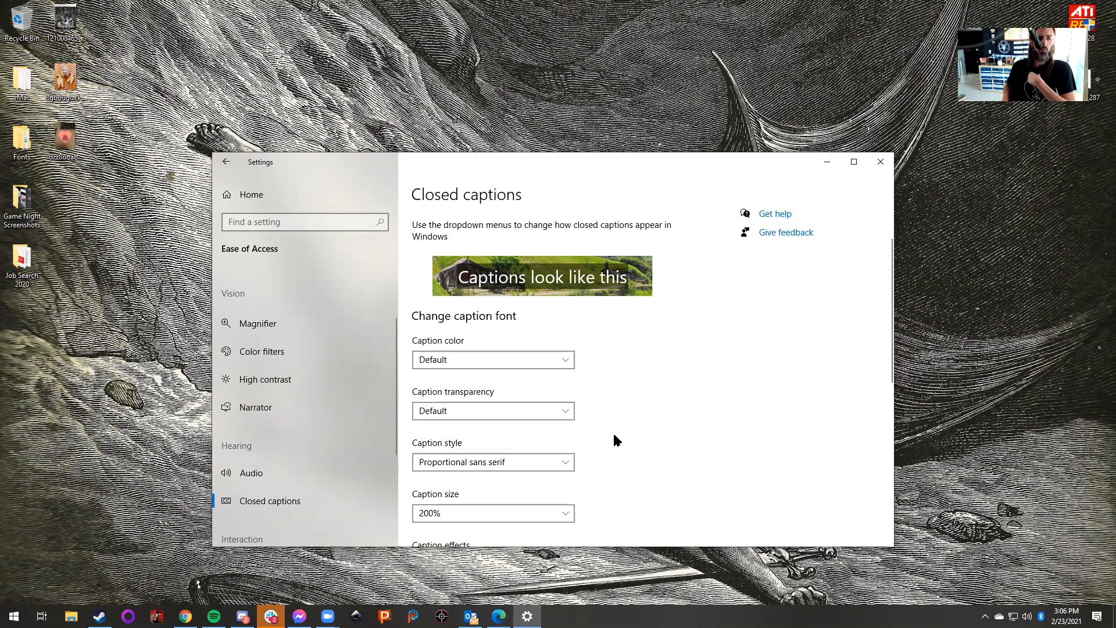
scroll(621, 437, "down", 5)
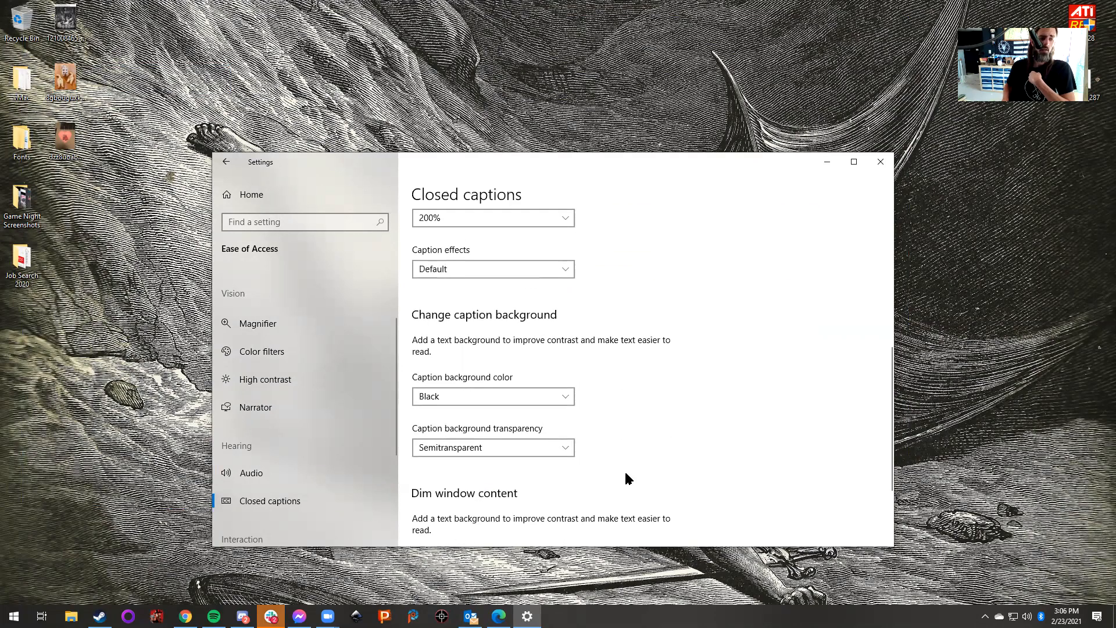
scroll(630, 482, "up", 5)
scroll(637, 472, "down", 6)
scroll(636, 464, "down", 1)
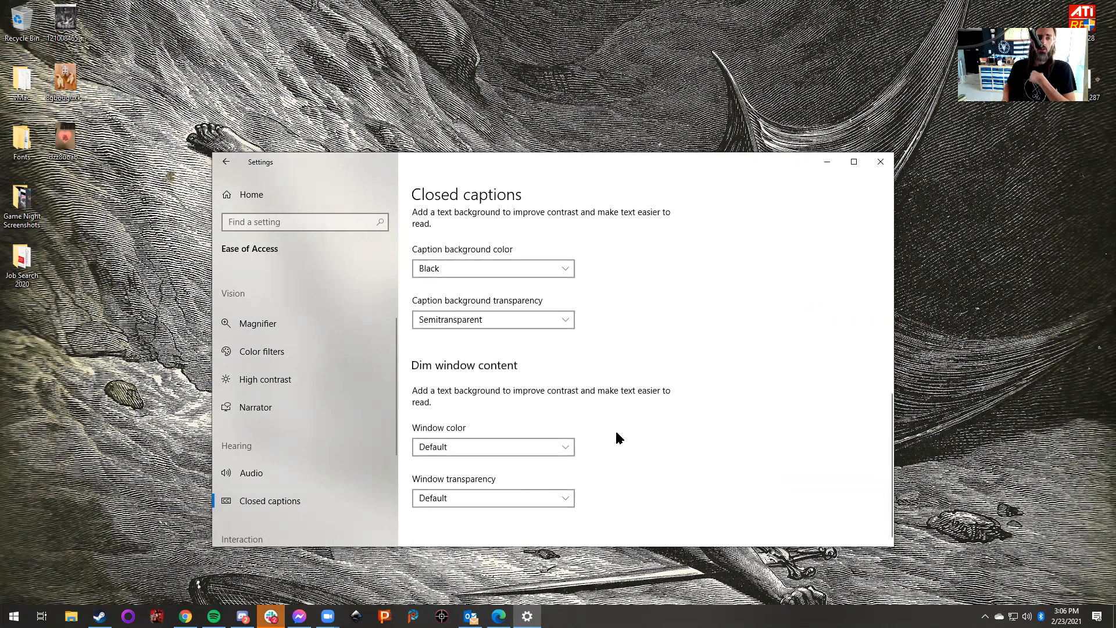
scroll(329, 400, "down", 2)
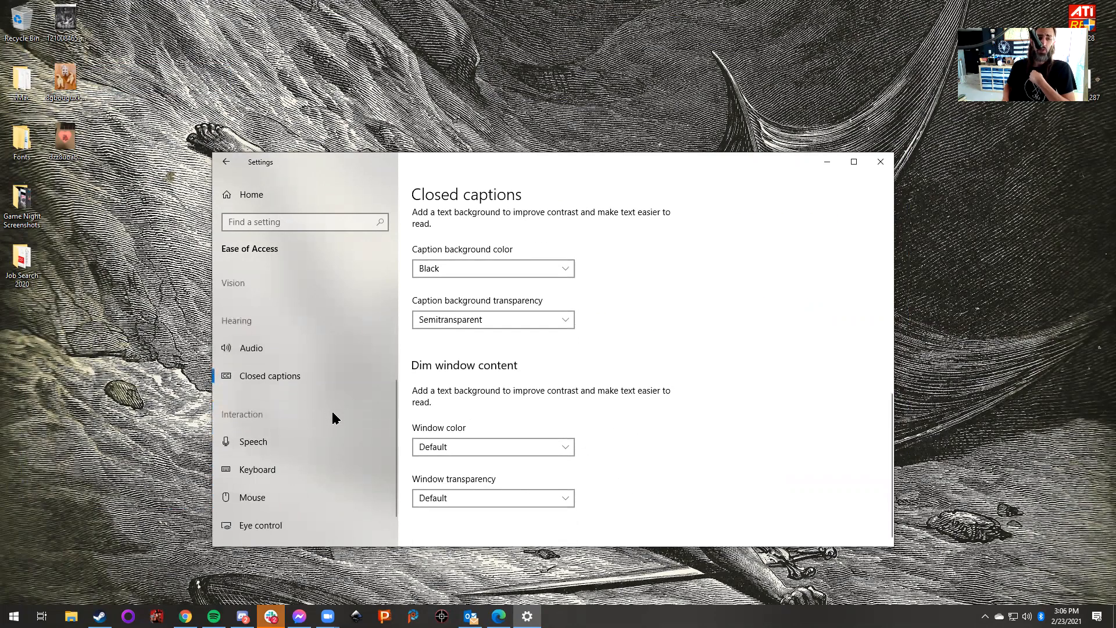
scroll(640, 448, "up", 7)
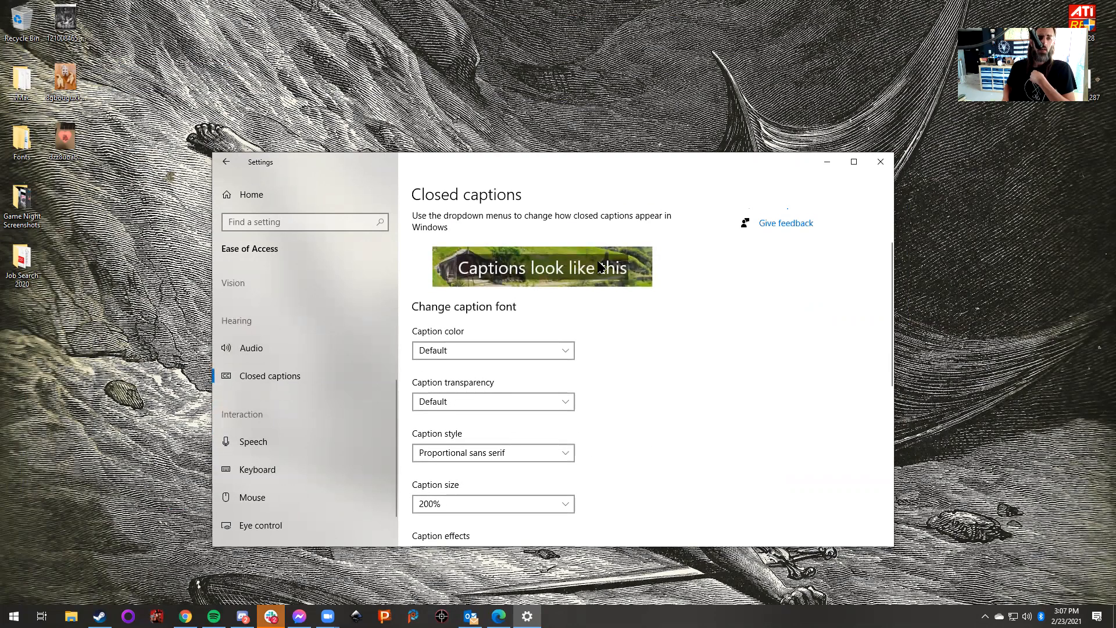
scroll(620, 415, "down", 1)
scroll(620, 414, "up", 2)
scroll(556, 463, "down", 2)
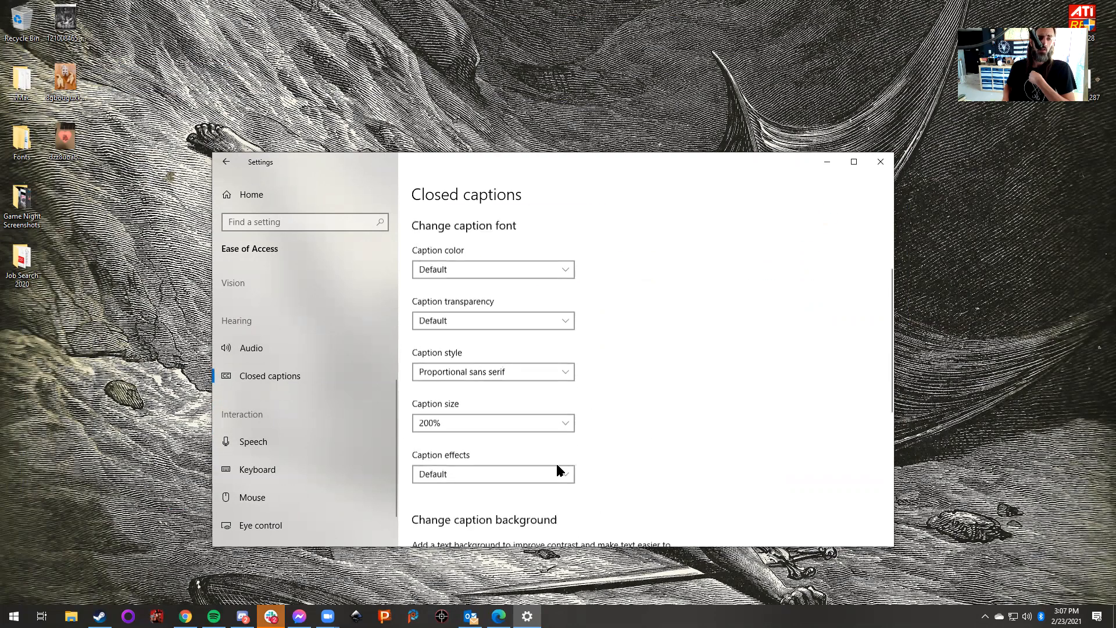
left_click(445, 385)
left_click(660, 403)
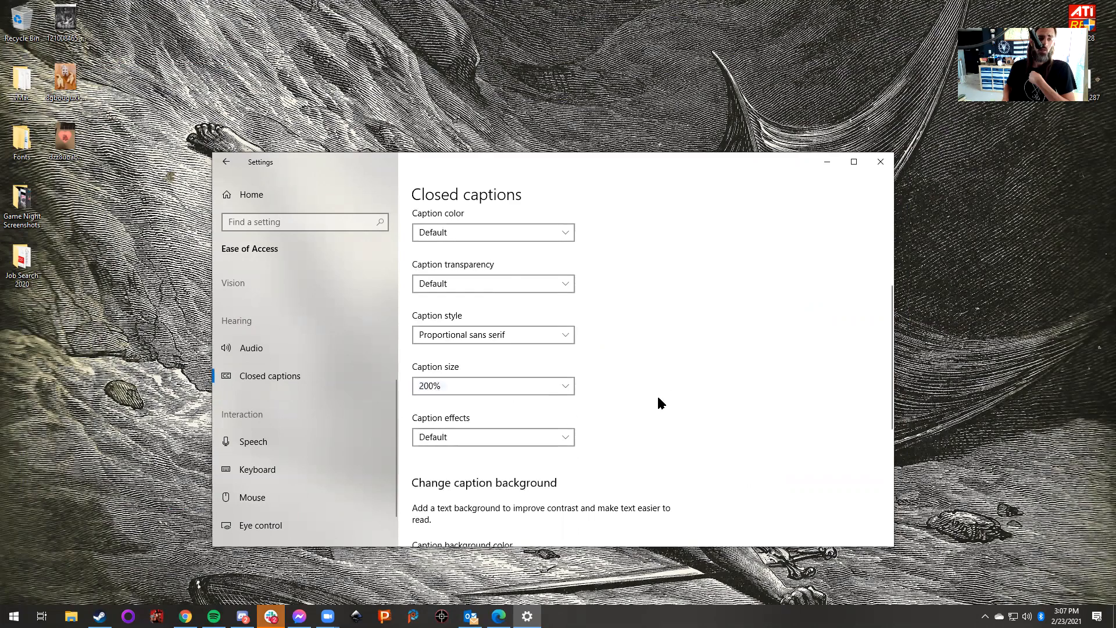
scroll(612, 450, "up", 1)
scroll(609, 450, "down", 2)
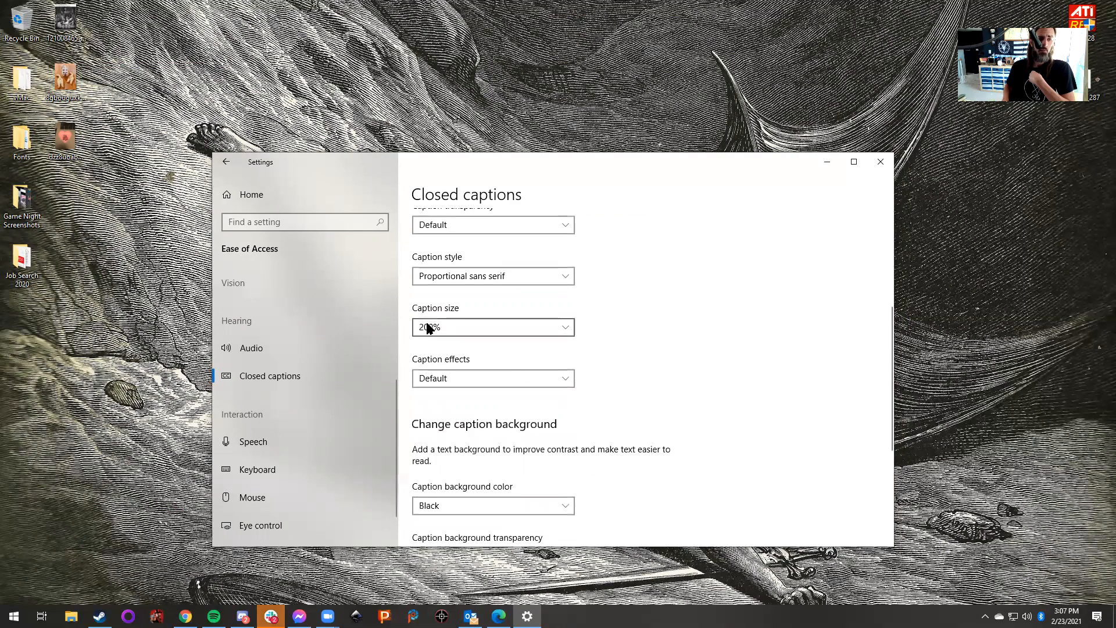
scroll(539, 356, "down", 2)
Step: Set the caption background color to Default and check the caption preview
left_click(490, 388)
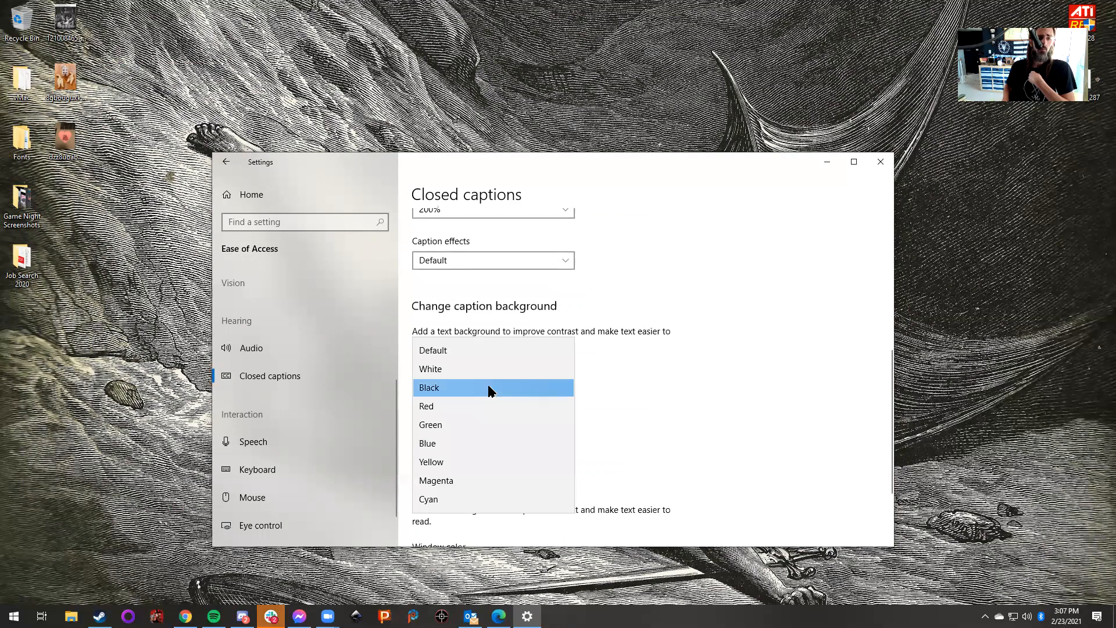
left_click(511, 349)
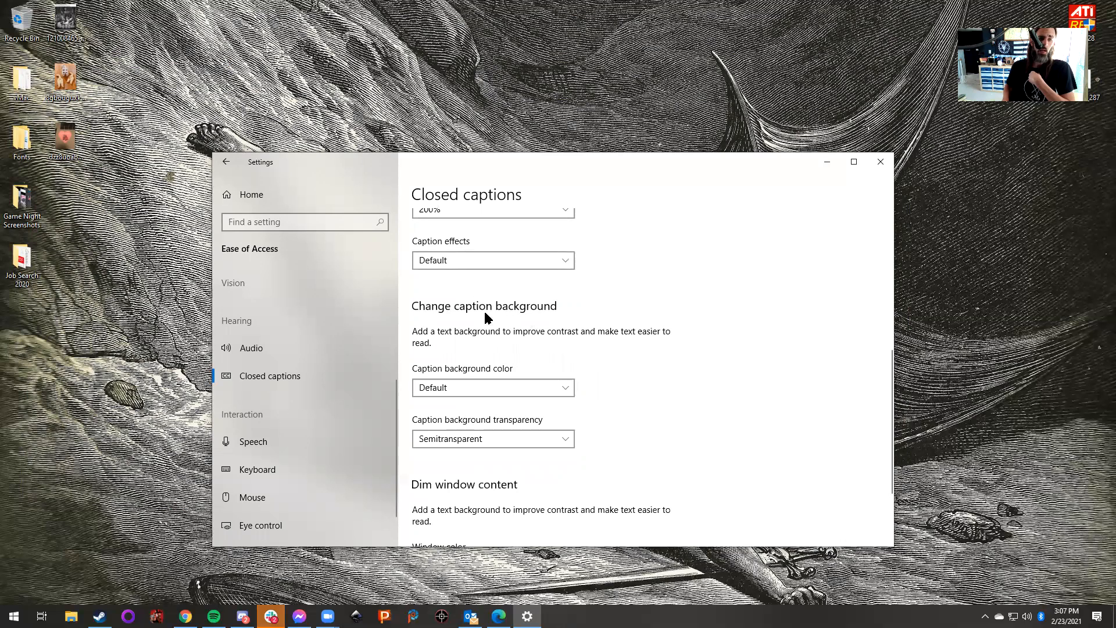
scroll(628, 423, "up", 3)
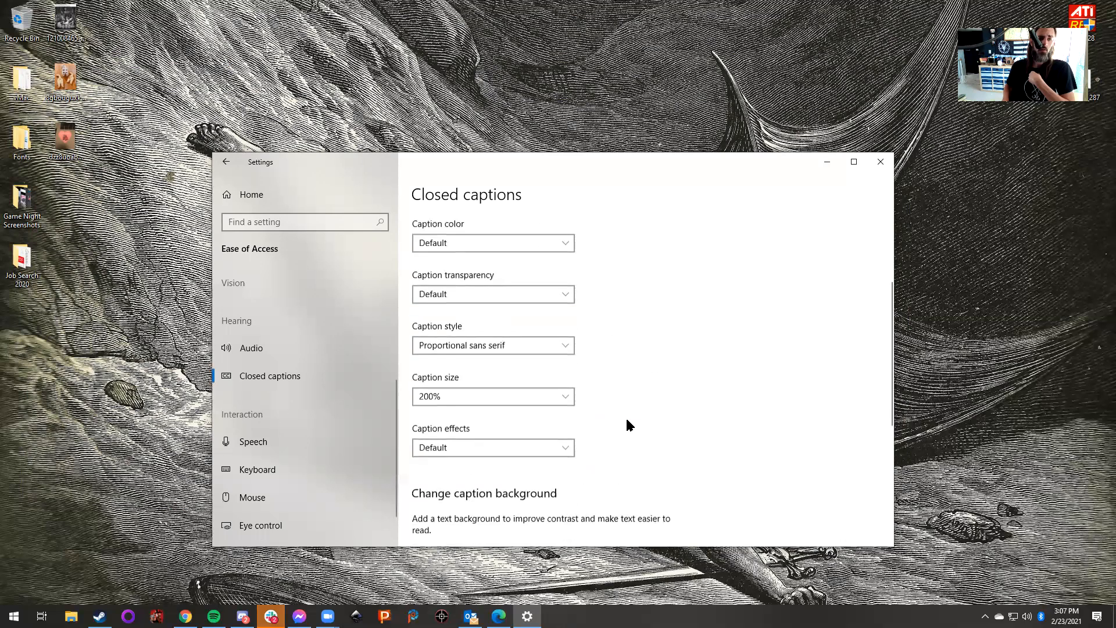
scroll(628, 425, "up", 3)
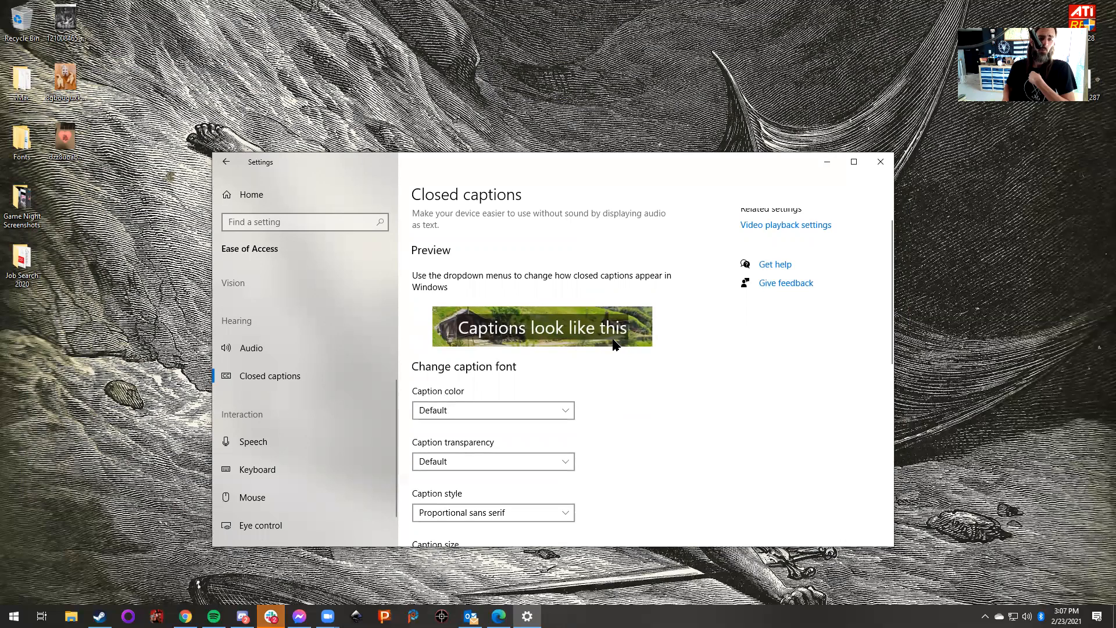
Step: Set the caption background transparency to Default and check the caption preview
scroll(639, 413, "down", 6)
left_click(518, 389)
left_click(666, 388)
left_click(535, 439)
left_click(465, 385)
scroll(651, 443, "up", 6)
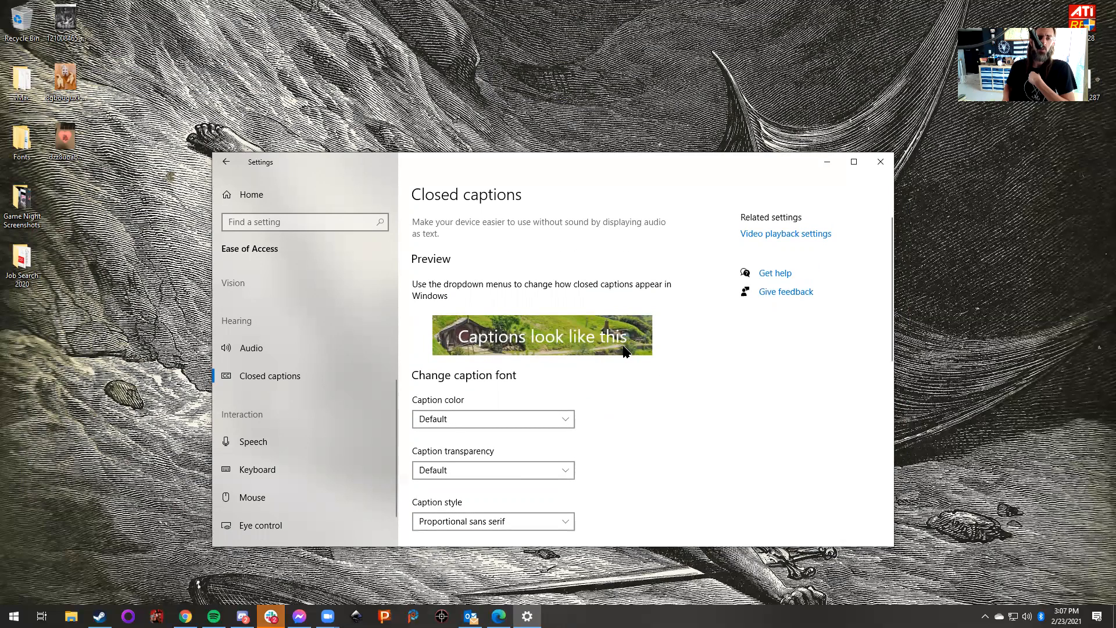
Step: Restore the caption background color to Black and its transparency to Semitransparent, and check the caption preview
scroll(624, 350, "down", 10)
left_click(472, 281)
left_click(459, 315)
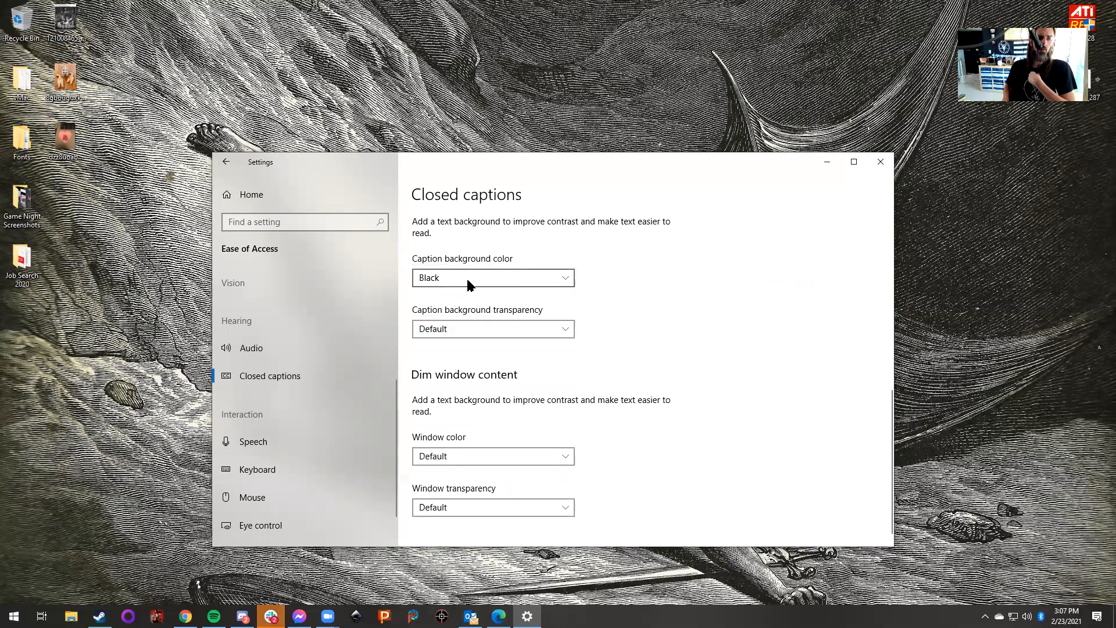
left_click(470, 327)
left_click(465, 385)
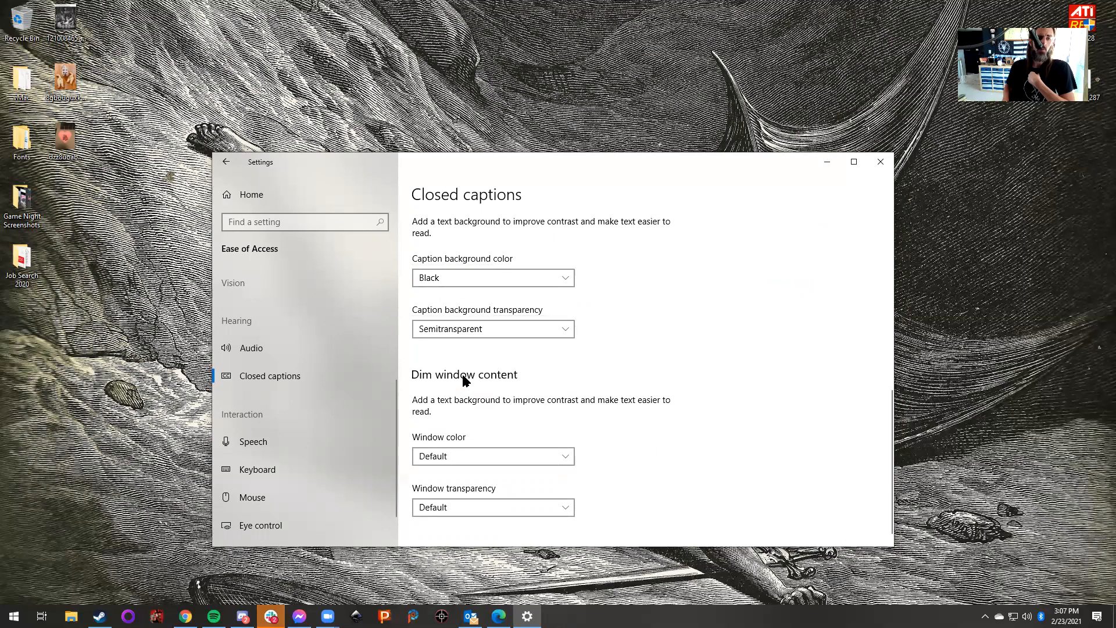
scroll(645, 375, "up", 1)
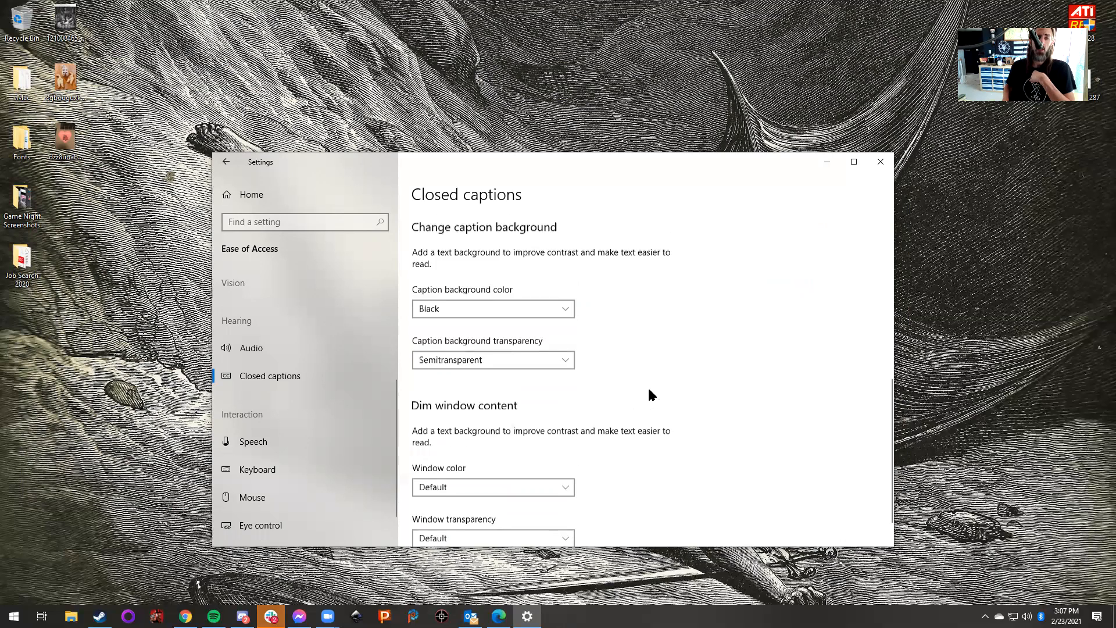
scroll(650, 395, "up", 6)
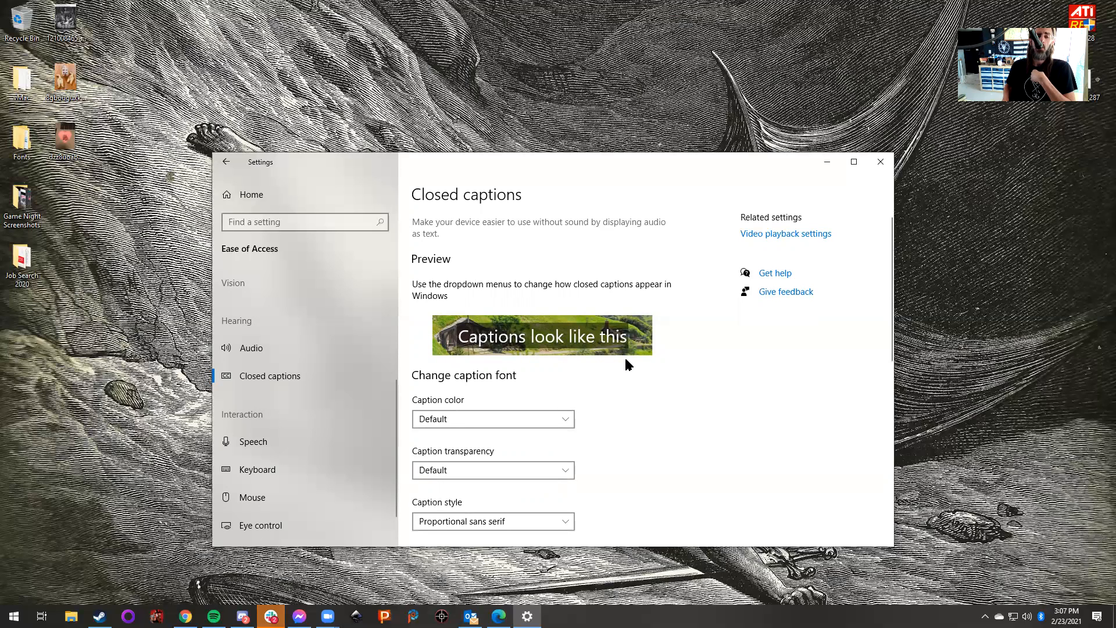
Step: Open the Speech settings and review the dictation and Speech Recognition options
scroll(626, 361, "down", 8)
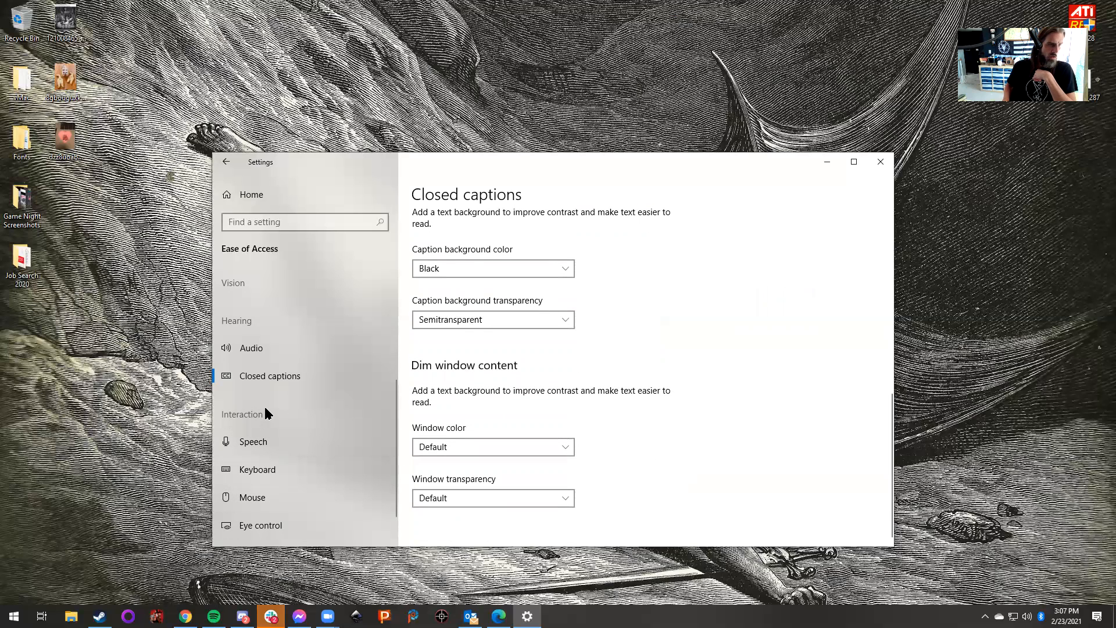
left_click(271, 443)
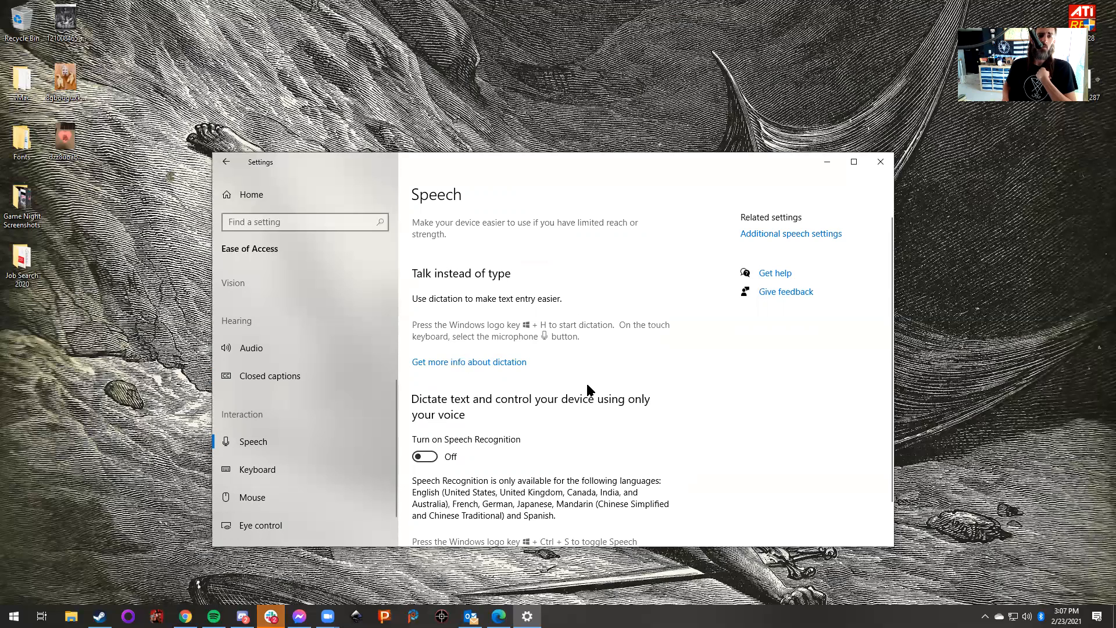
scroll(576, 444, "down", 1)
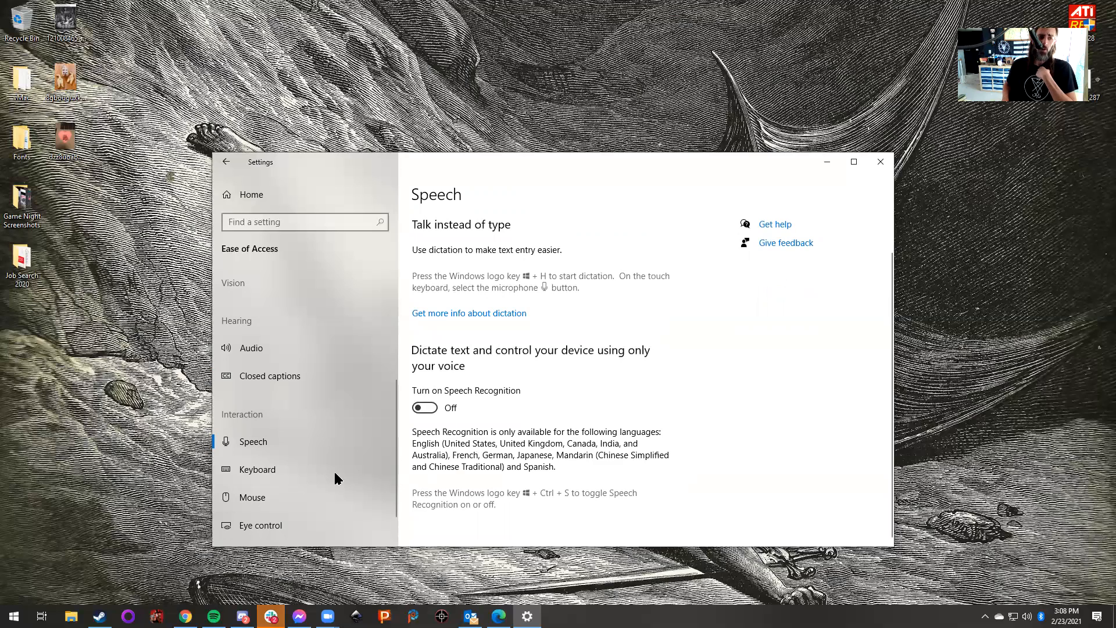
Step: Open the Keyboard accessibility settings and turn on Sticky Keys
left_click(253, 470)
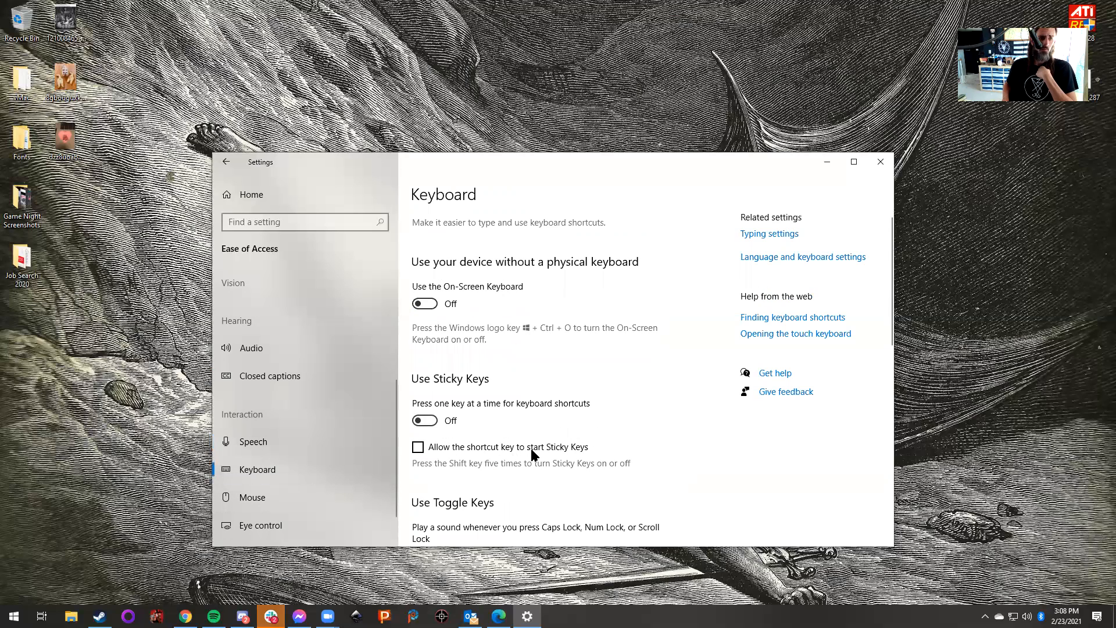
scroll(532, 453, "down", 2)
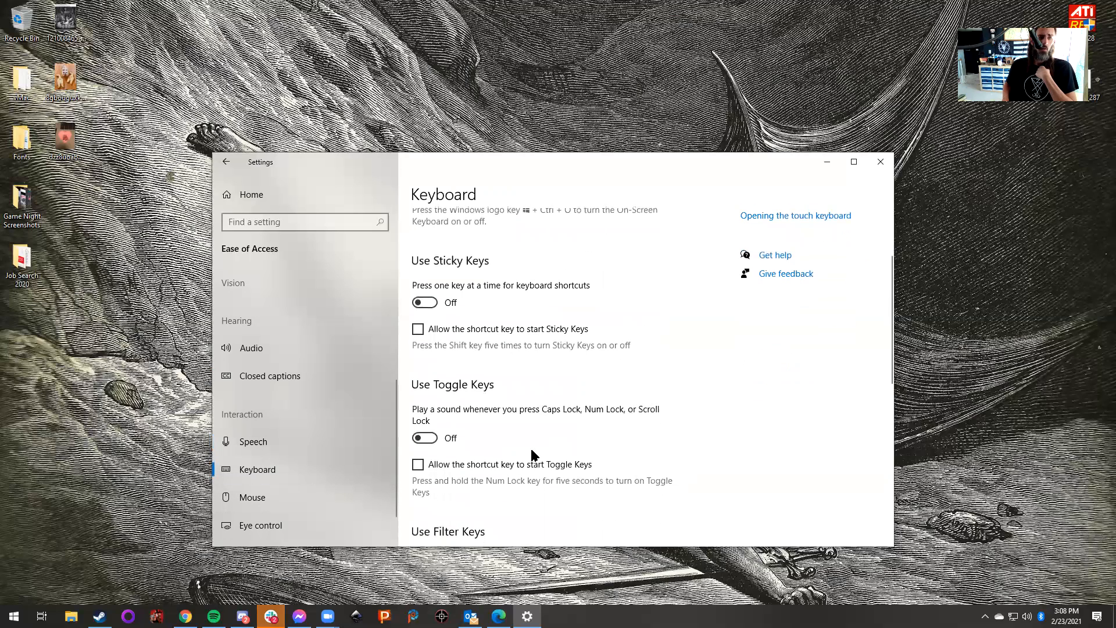
left_click(425, 303)
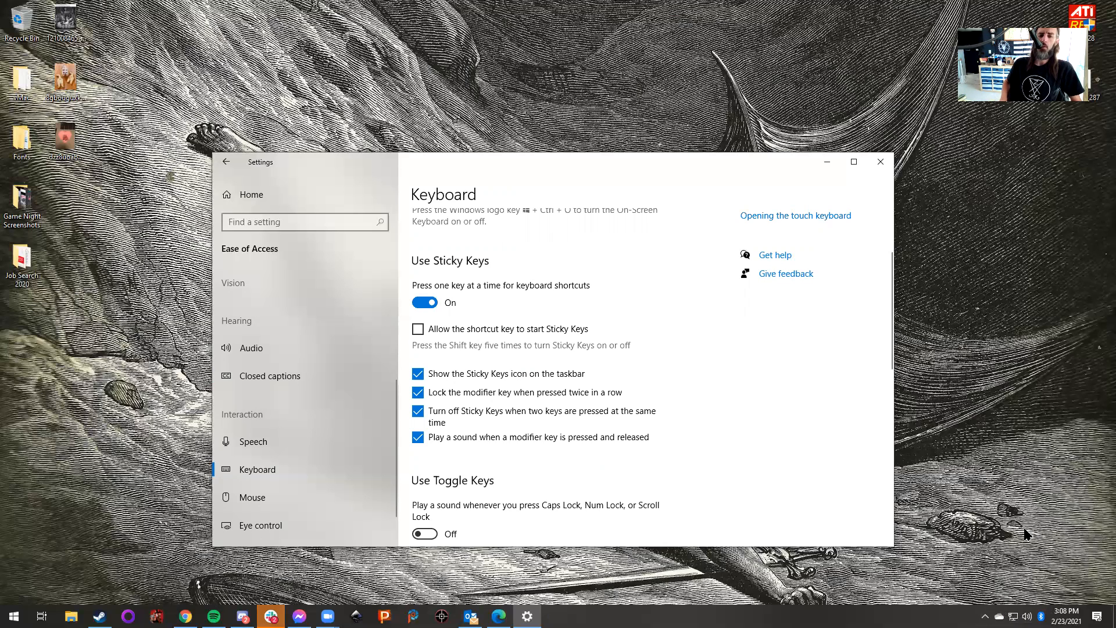
Step: Start Magnifier and view its reading speed and voice options
key("super+plus")
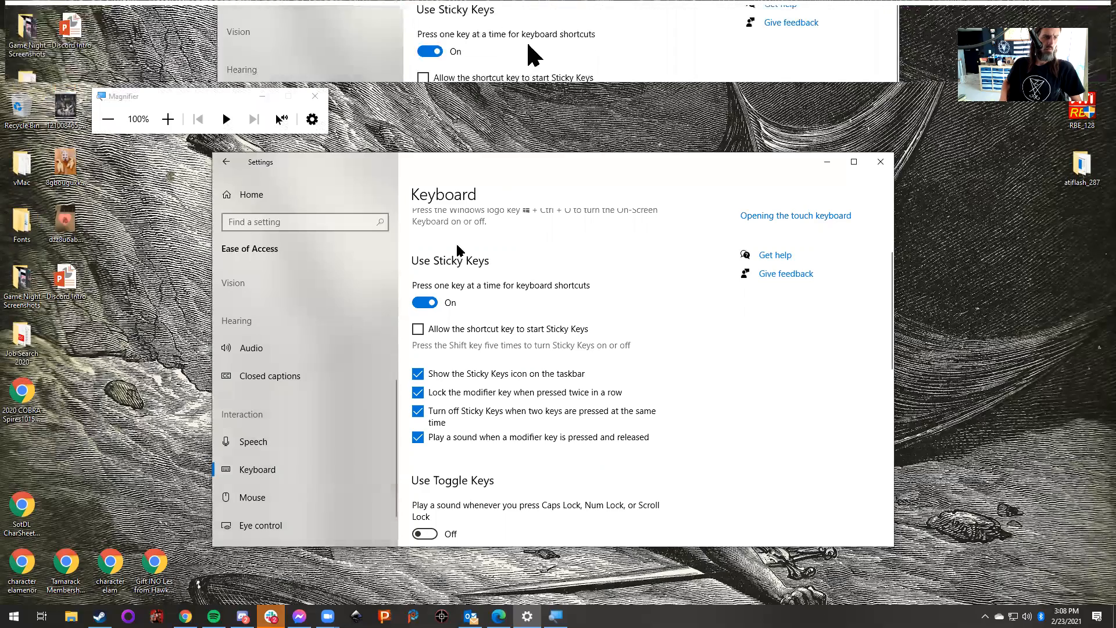
left_click(312, 120)
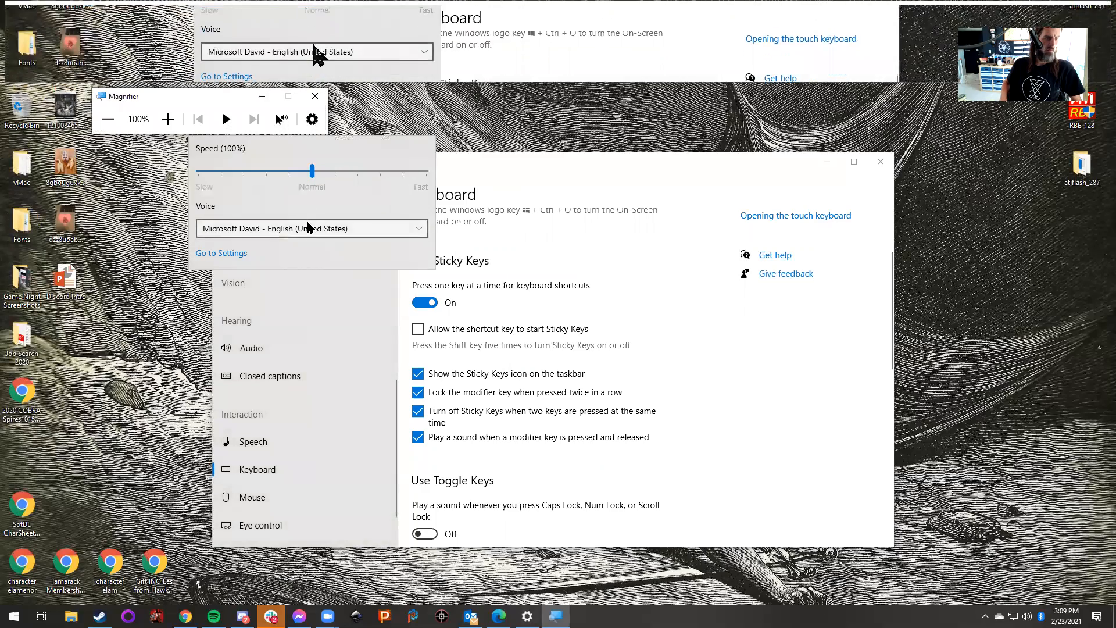
left_click(360, 121)
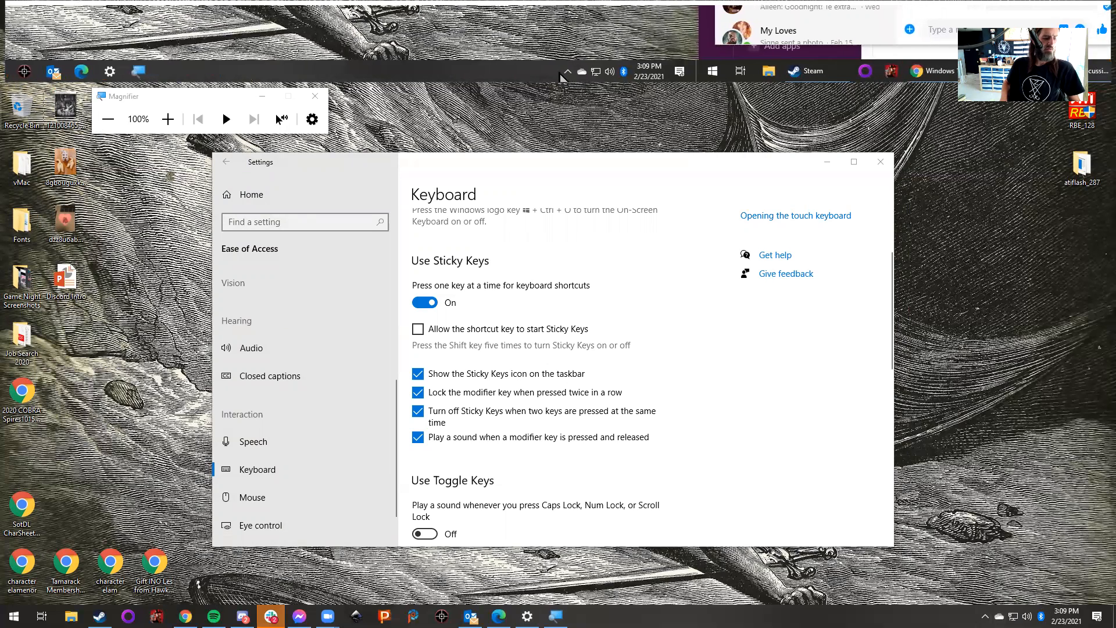
Step: Inspect the hidden notification area icons through Magnifier and close Magnifier
left_click(985, 617)
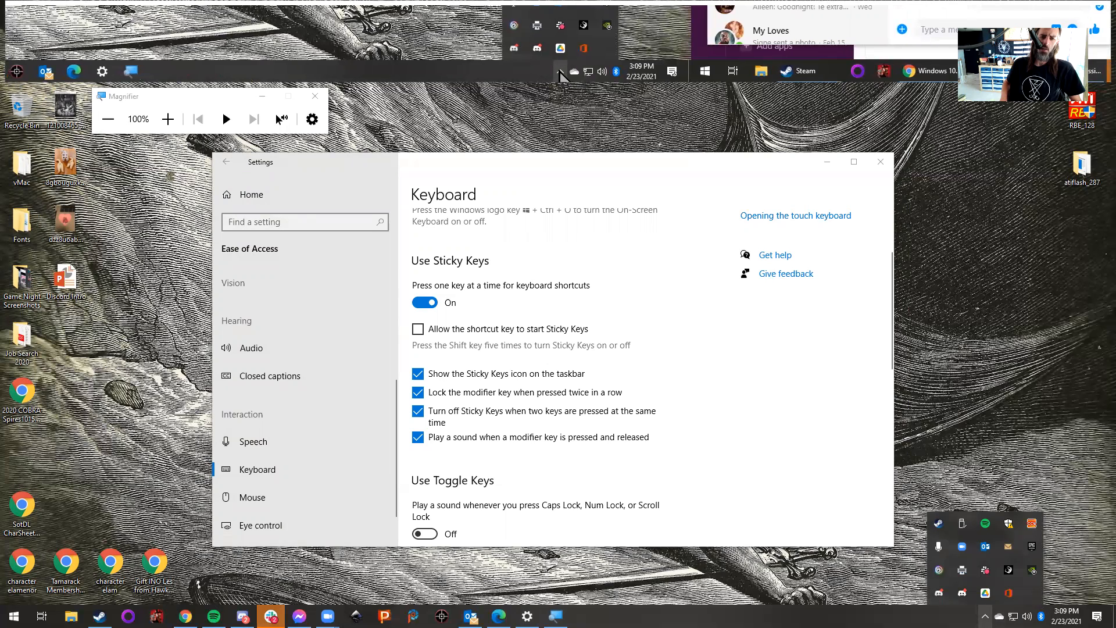
left_click(984, 618)
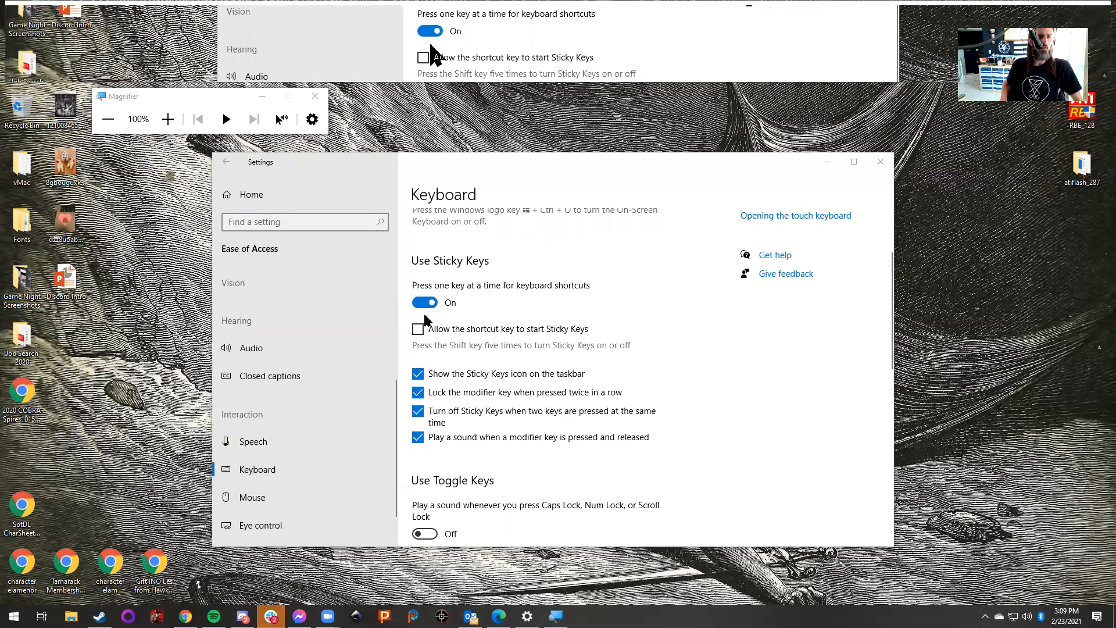
key("super+Escape")
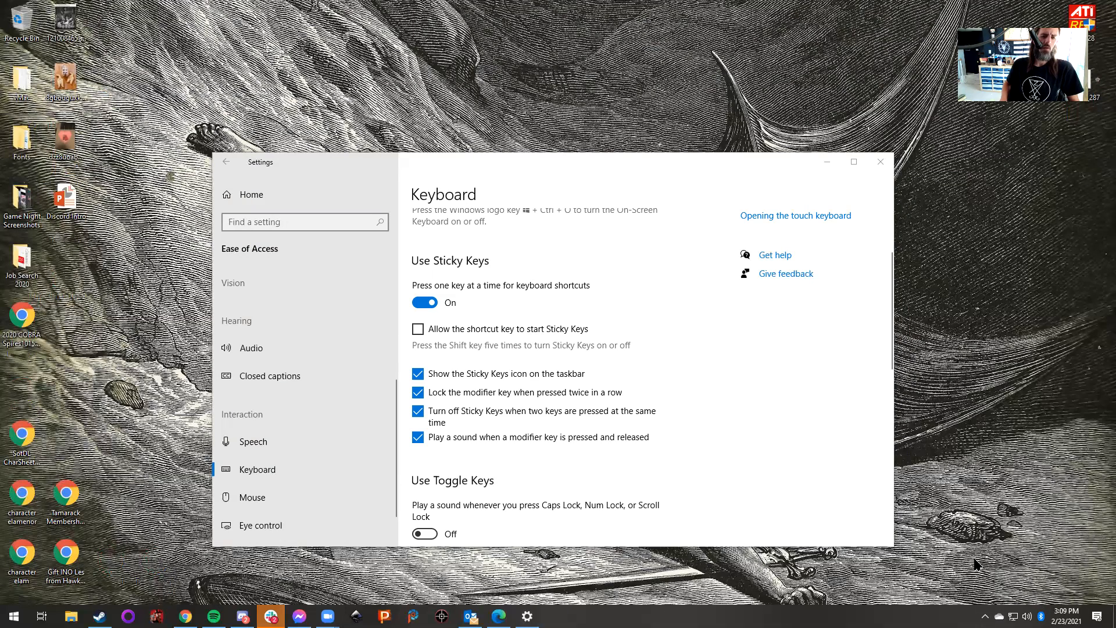
Step: Check the hidden notification area icons, allow the shortcut key to start Sticky Keys, and switch Sticky Keys off
left_click(985, 617)
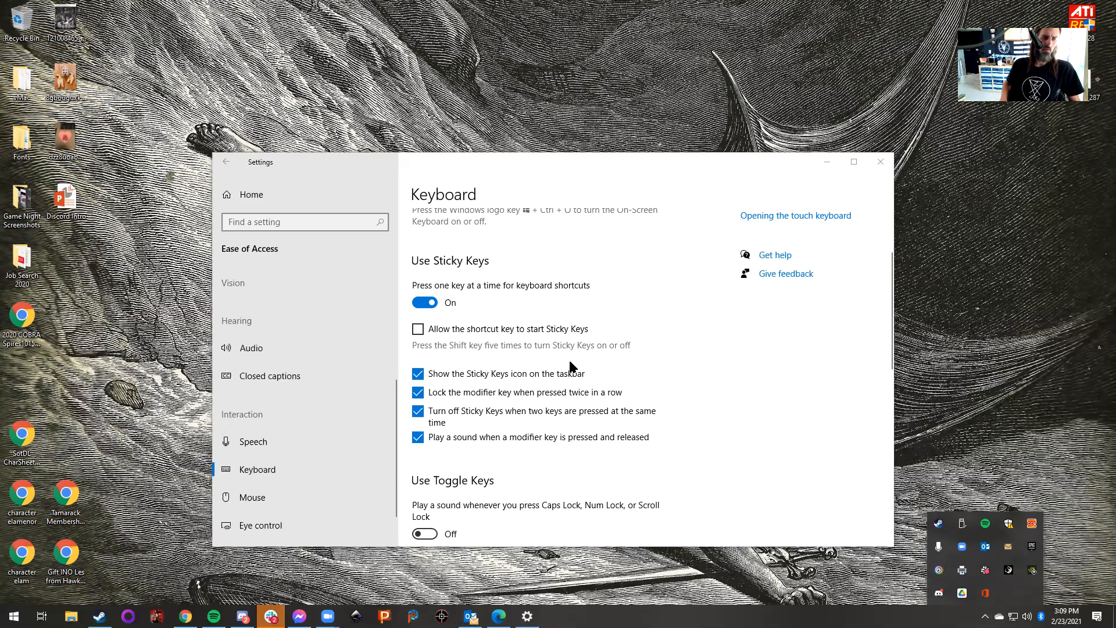
left_click(490, 329)
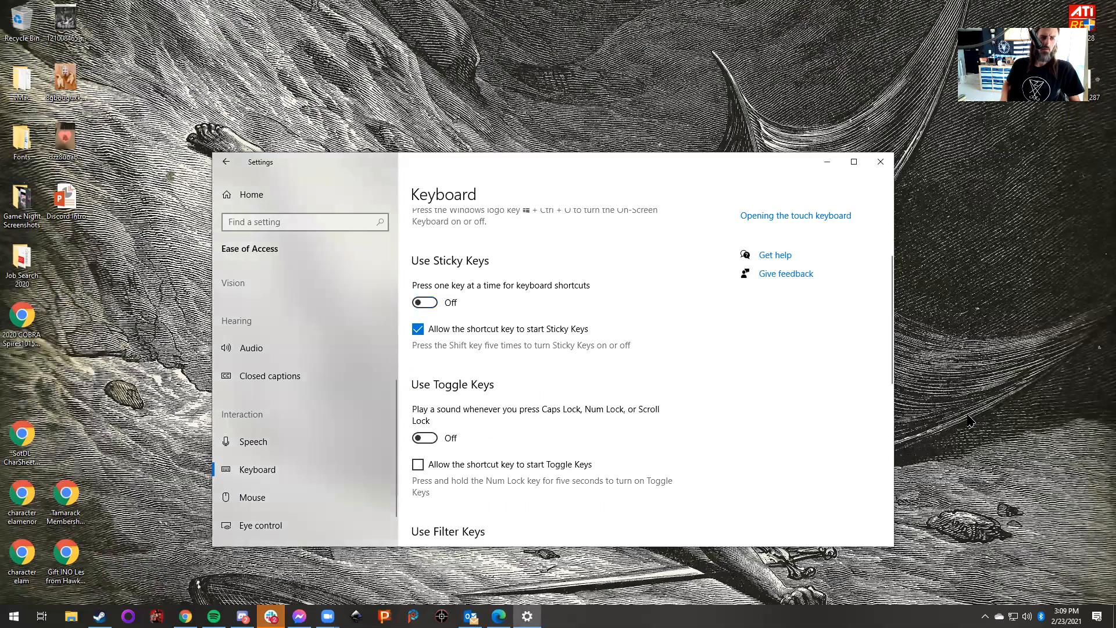
Step: Turn Sticky Keys on through its keyboard shortcut and accept the confirmation
key("shift")
key("shift")
key("shift")
key("shift")
key("shift")
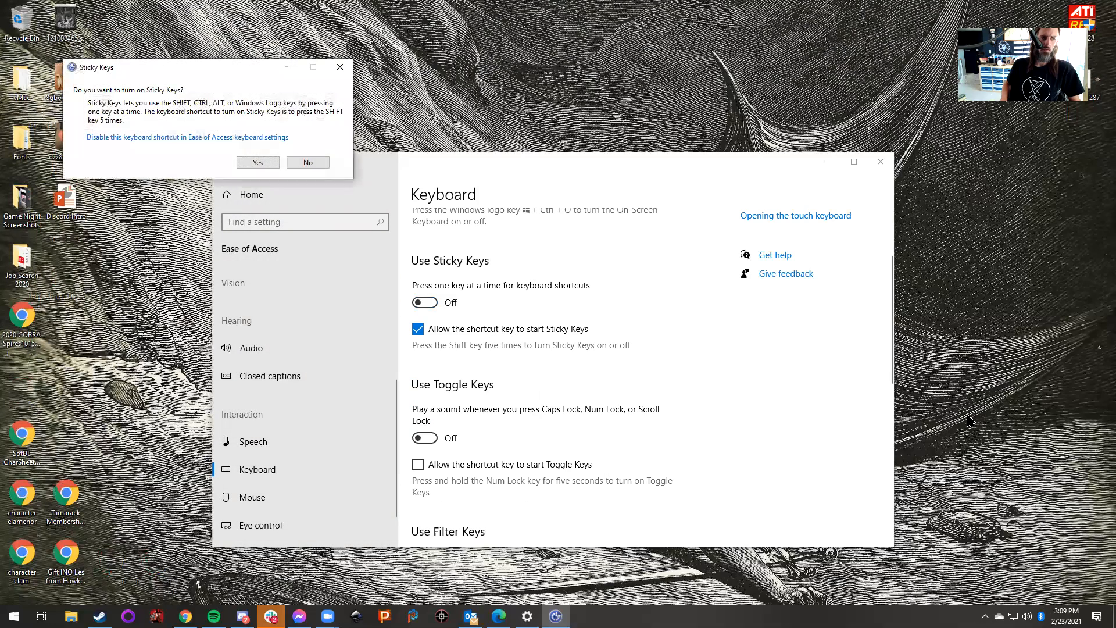
left_click(272, 161)
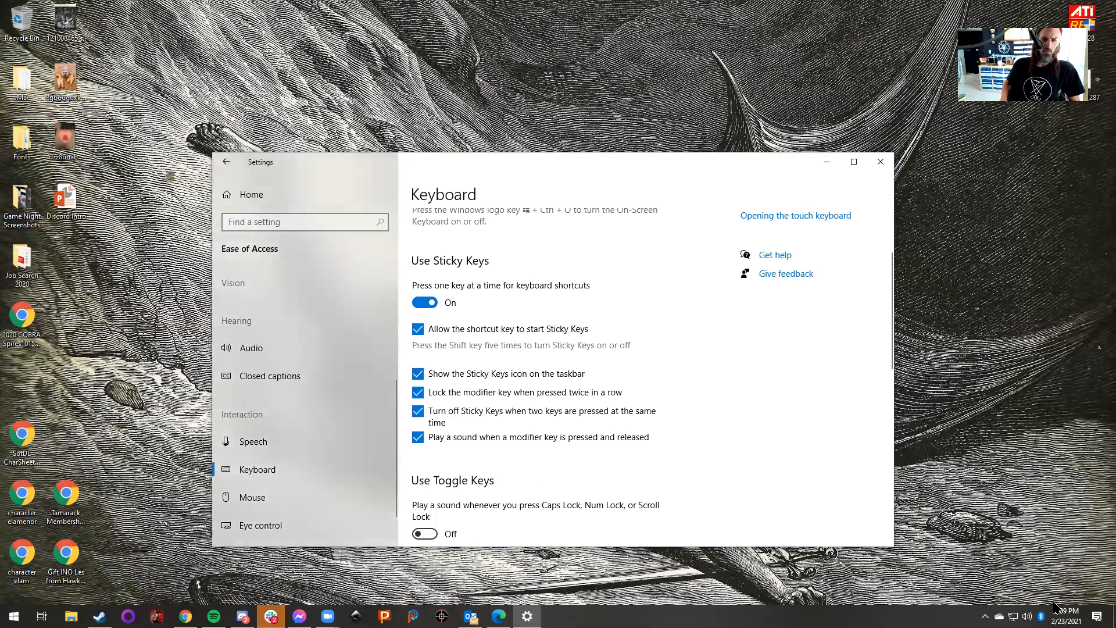
Step: Check how the Sticky Keys notification icon responds to a modifier key, and turn Sticky Keys off
left_click(985, 616)
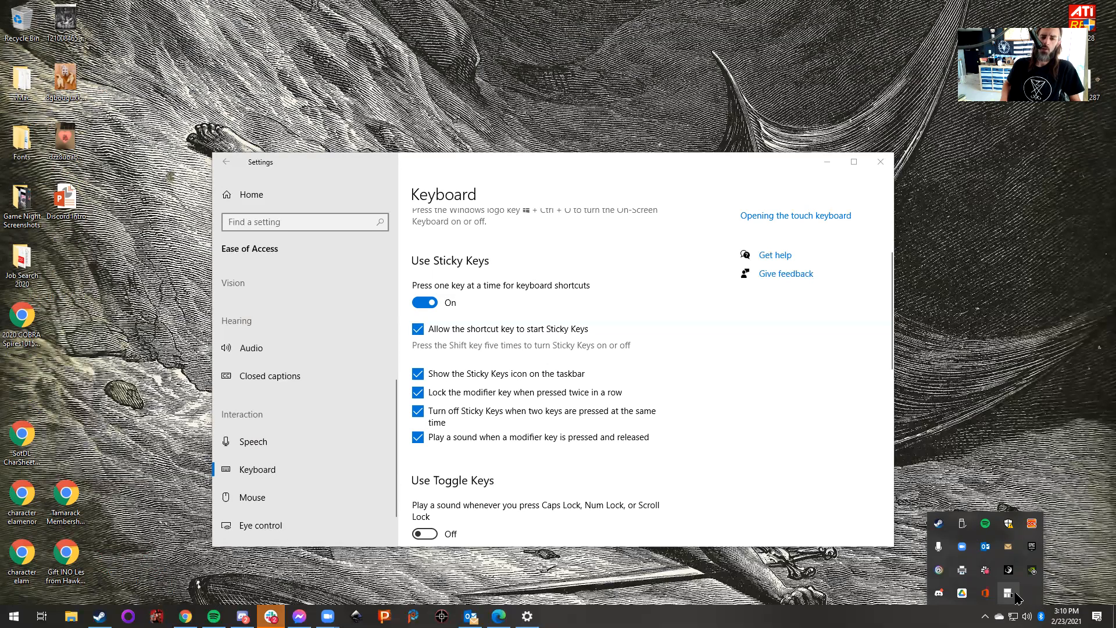
key("shift")
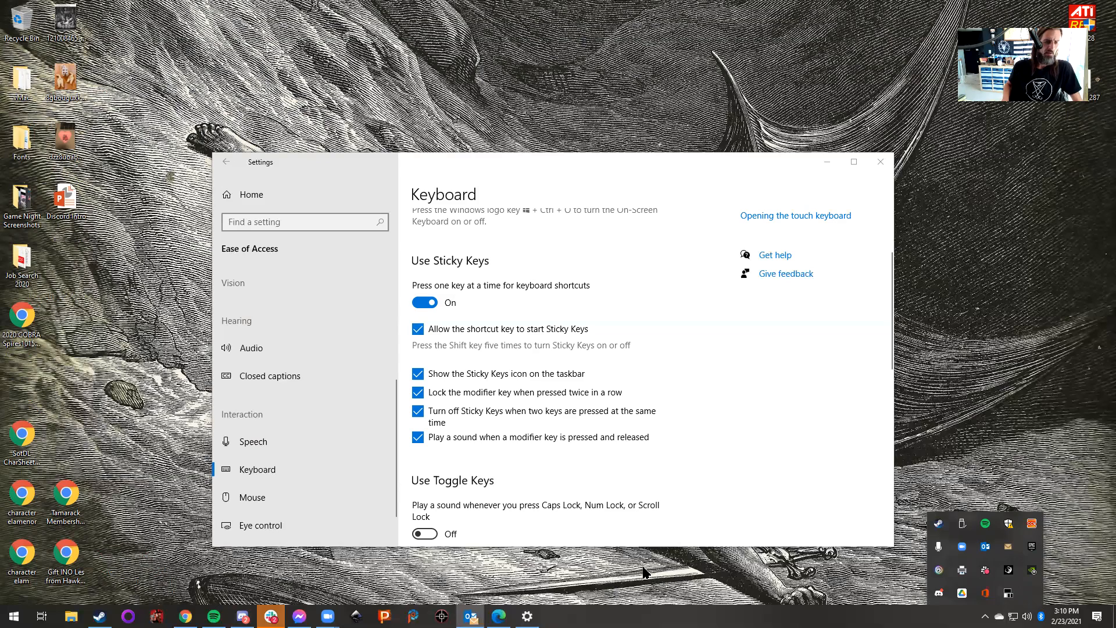
left_click(425, 302)
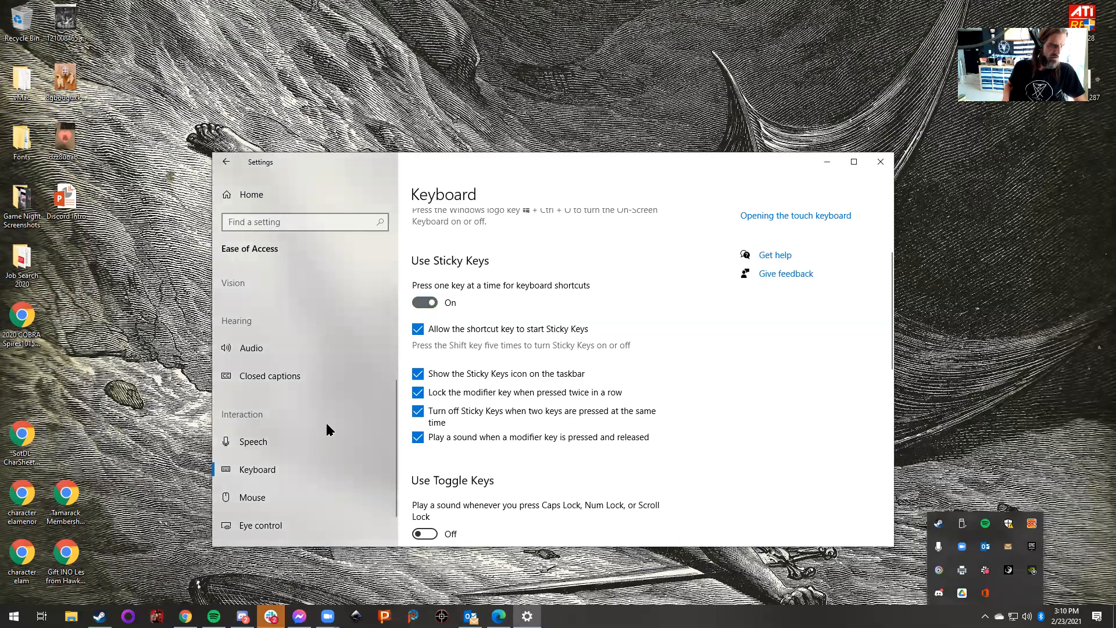
Step: Review the Mouse and Eye control accessibility pages and return to the Settings home page
scroll(325, 431, "down", 1)
left_click(259, 457)
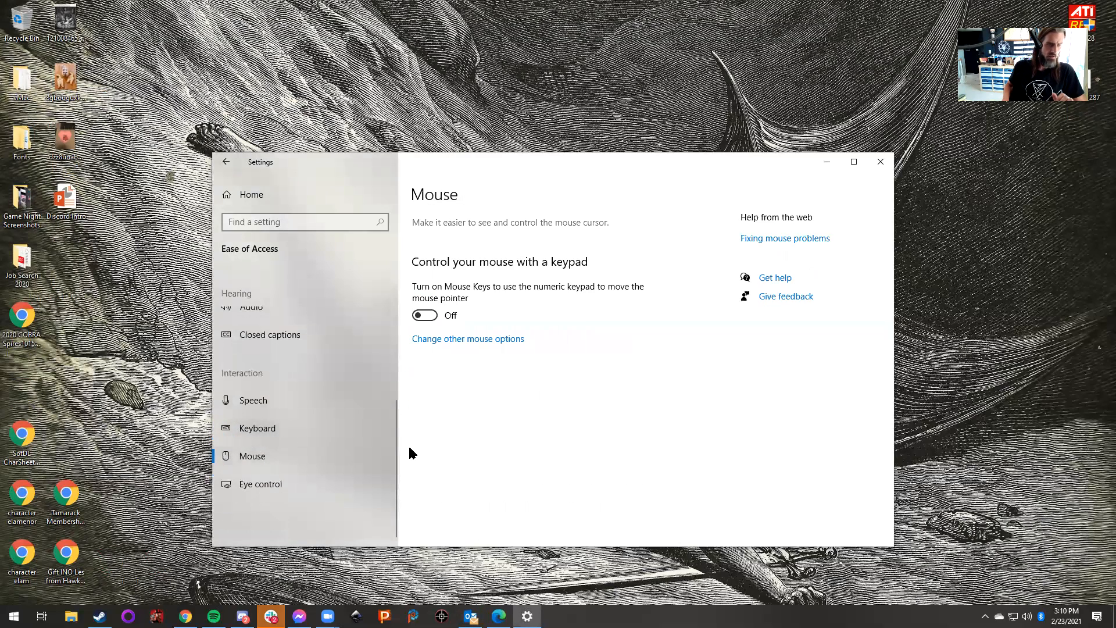
left_click(262, 484)
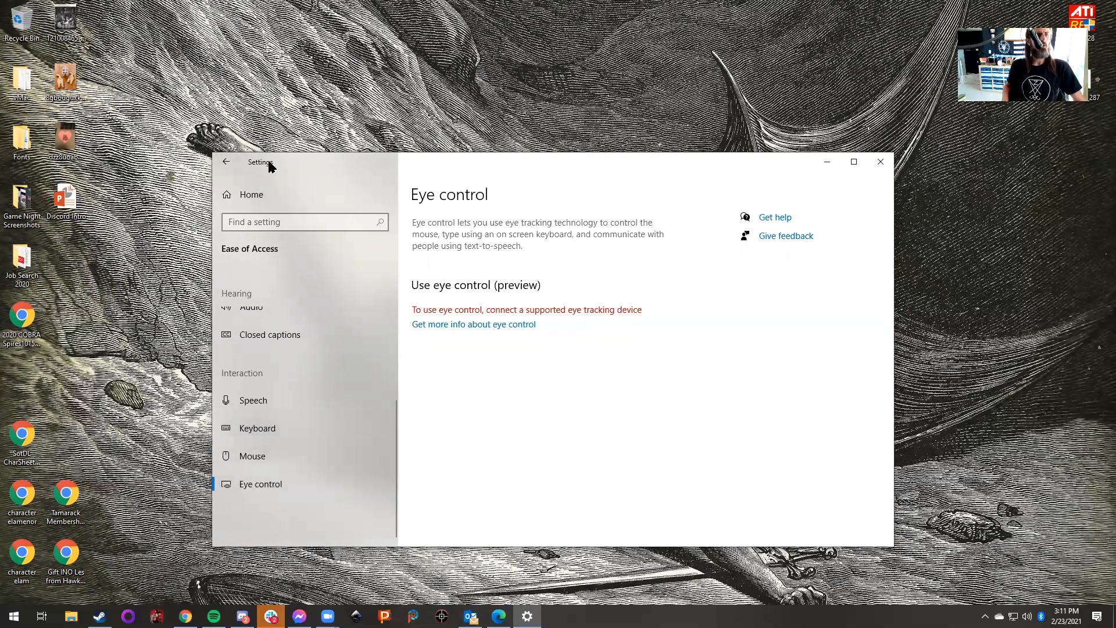
left_click(248, 195)
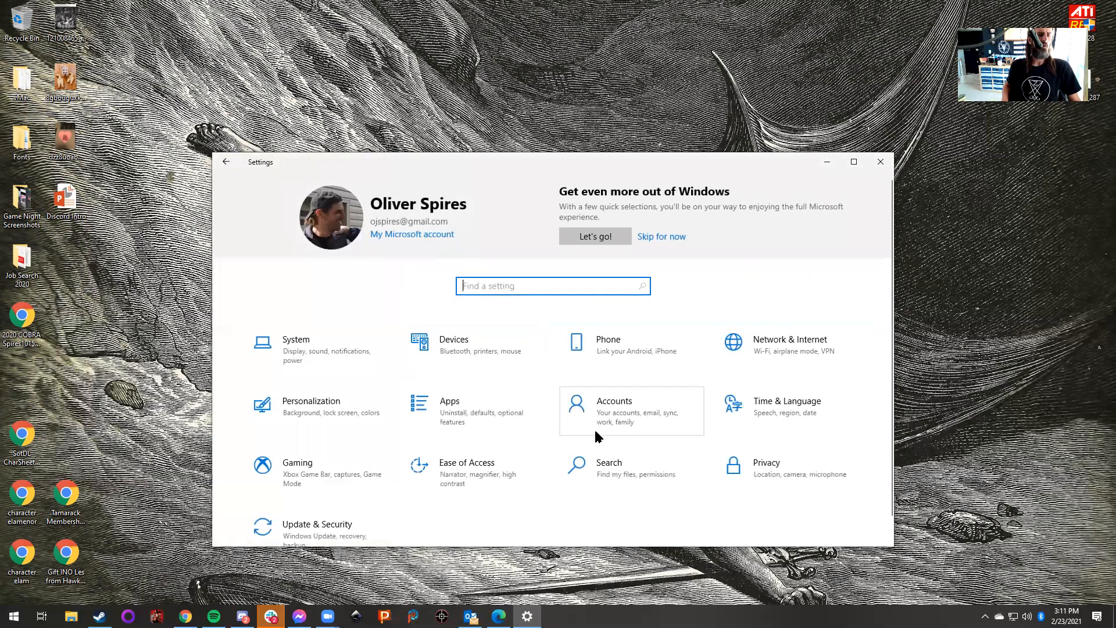